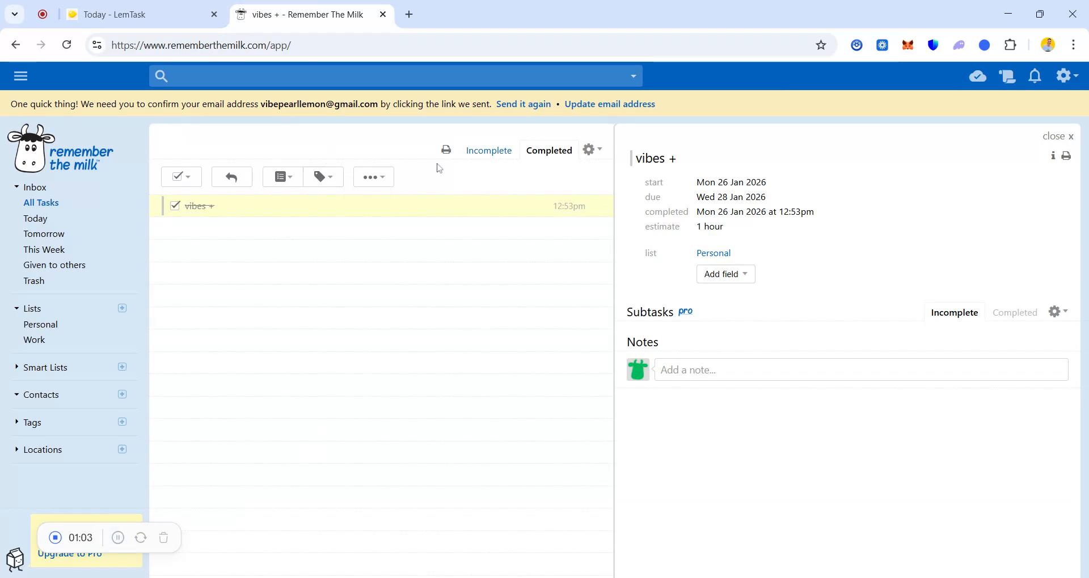
Show the incomplete tasks and enter a new task named "Reply to emails" without adding it yet
left_click(467, 151)
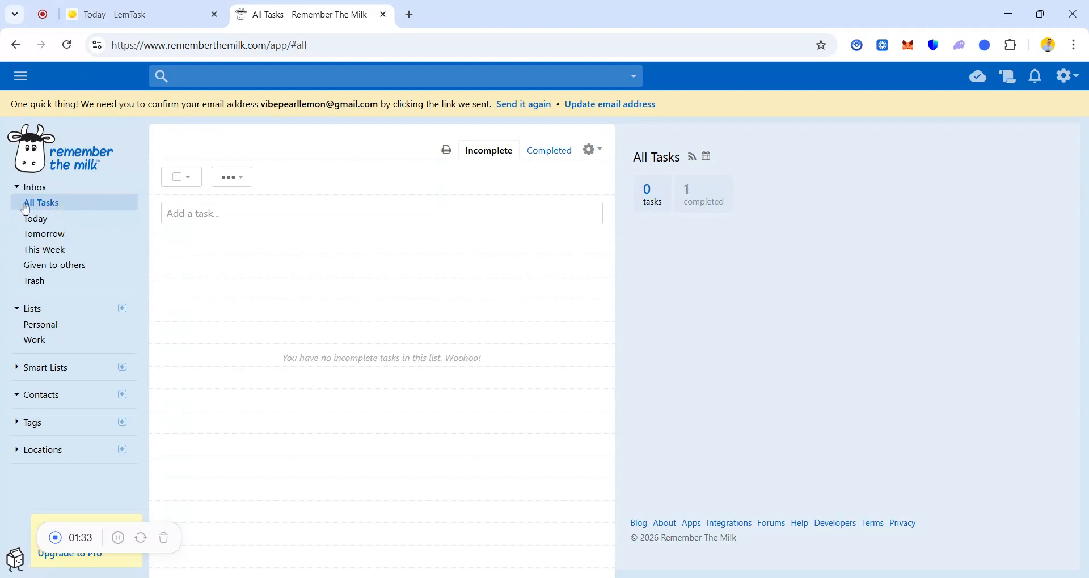
left_click(167, 213)
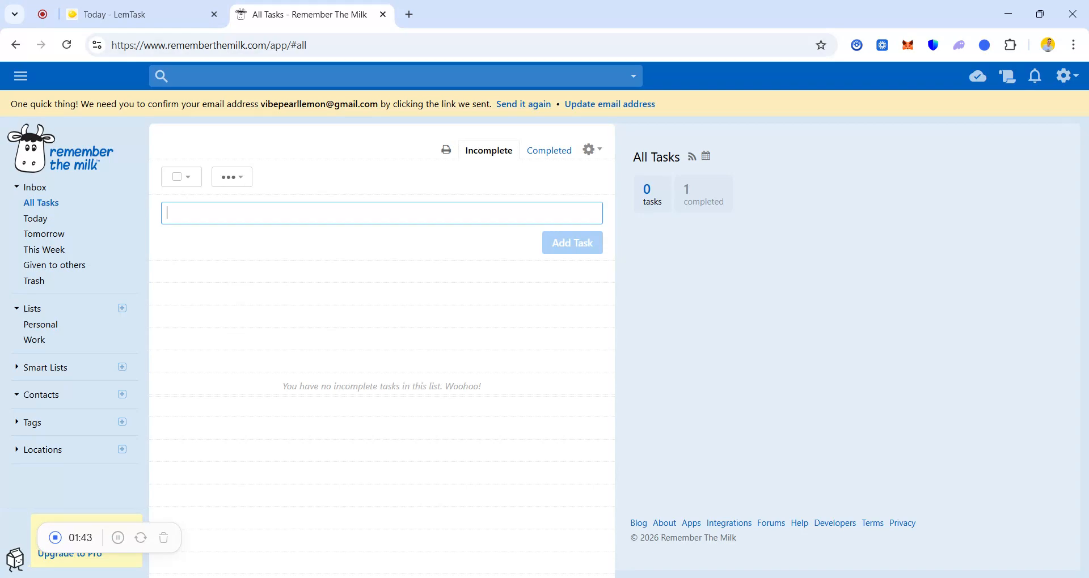
type("R")
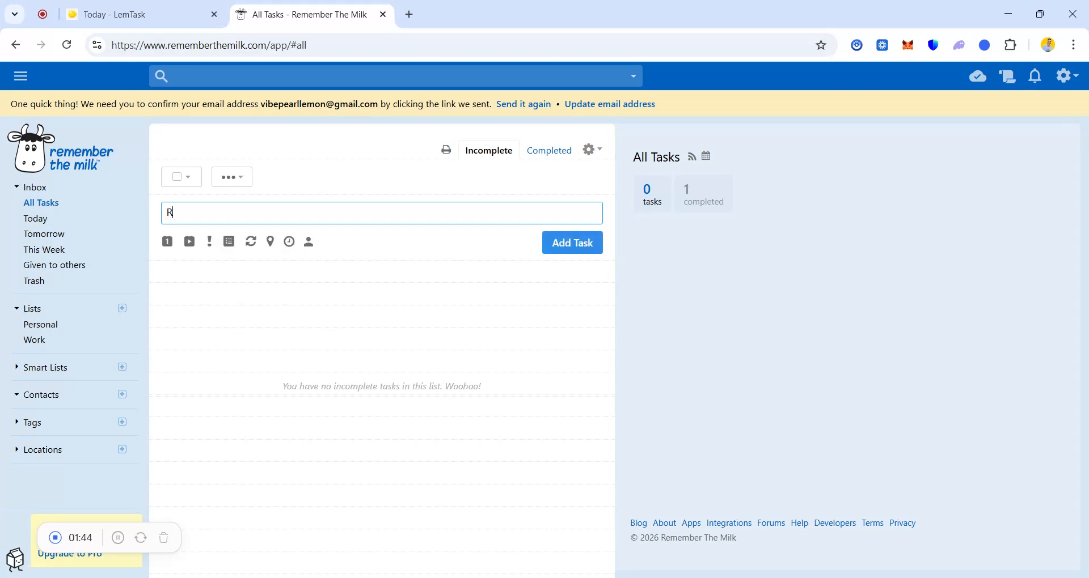
type("eply to emails")
left_click(416, 352)
left_click(287, 213)
Try a due date of Today and then Tomorrow on the "Reply to emails" task
left_click(168, 243)
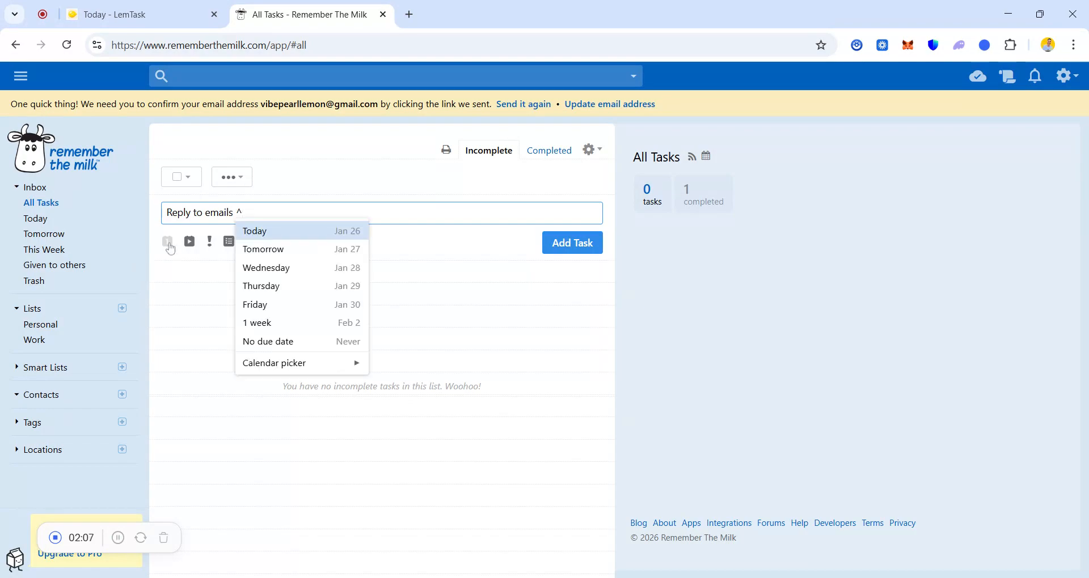
left_click(264, 237)
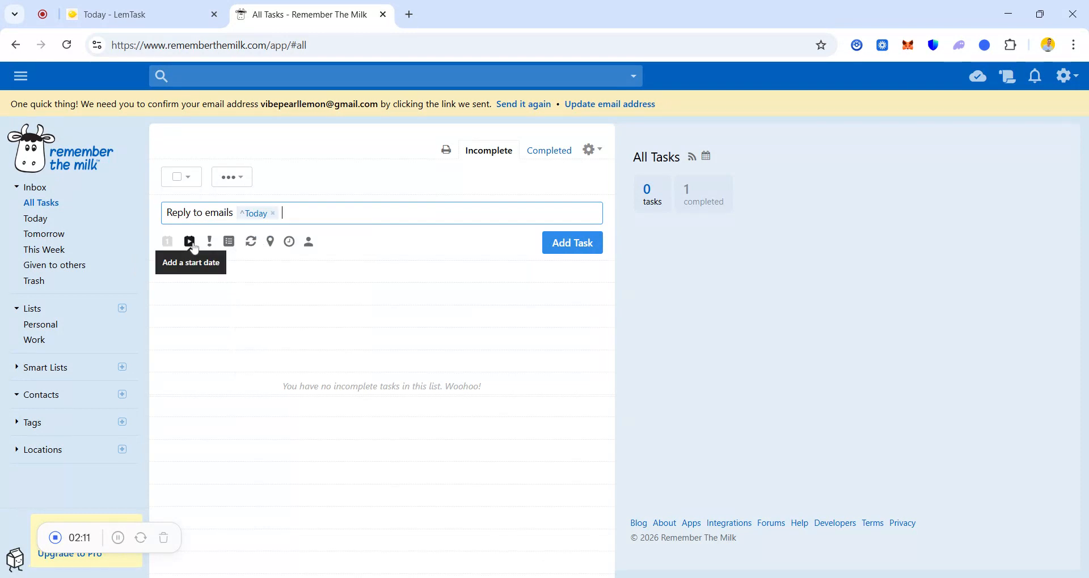
left_click(167, 246)
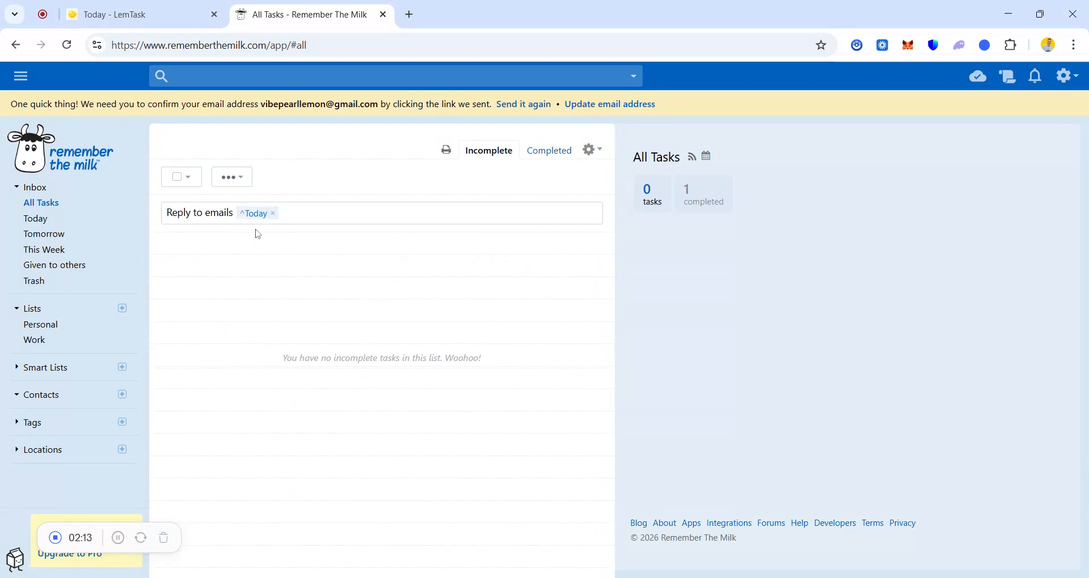
left_click(274, 213)
left_click(176, 242)
left_click(260, 258)
Remove the due date from the "Reply to emails" task and give it a start date of Today
left_click(191, 244)
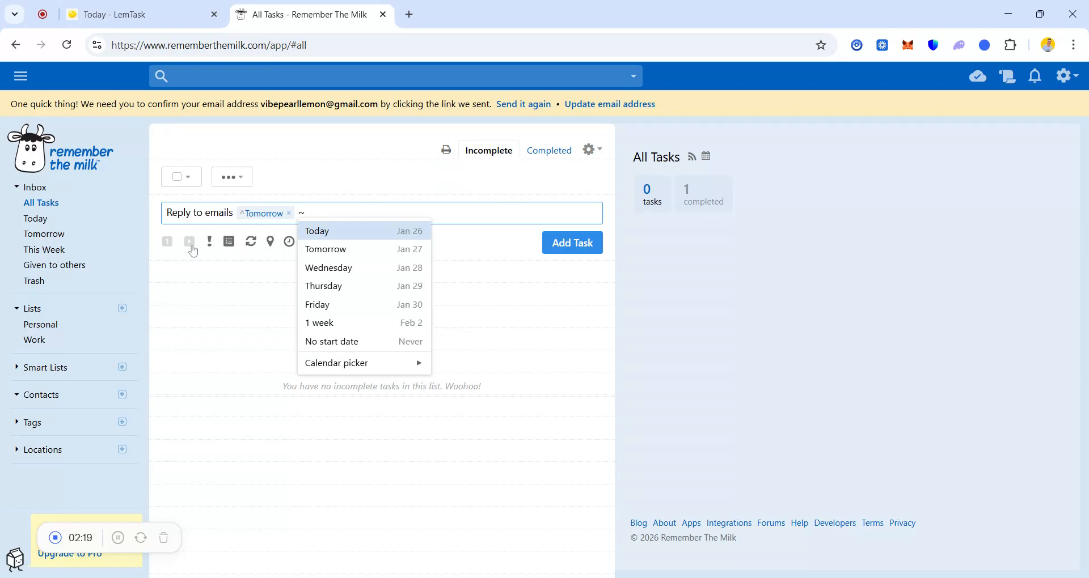
left_click(289, 213)
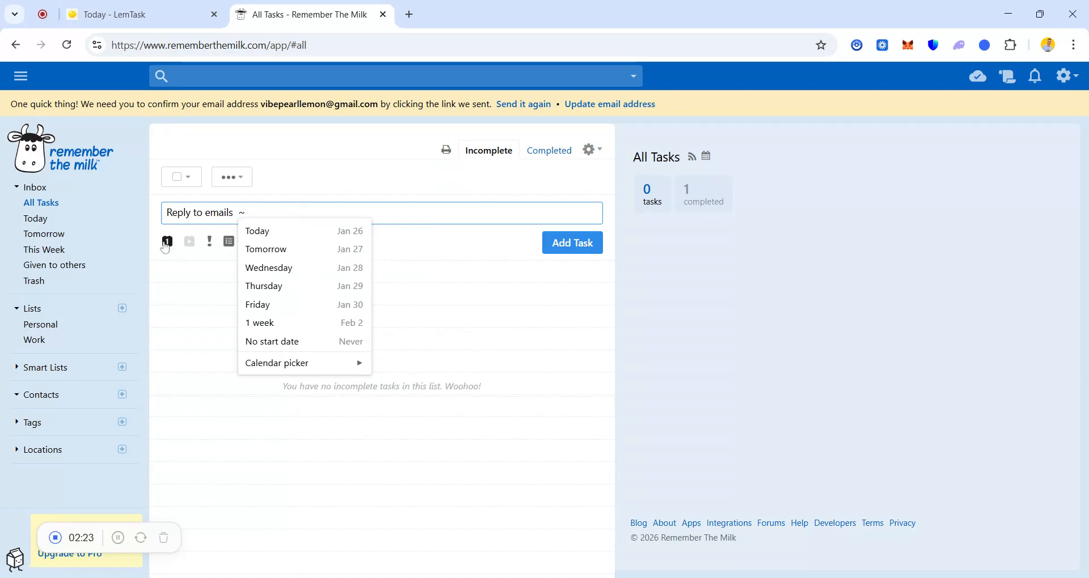
left_click(258, 231)
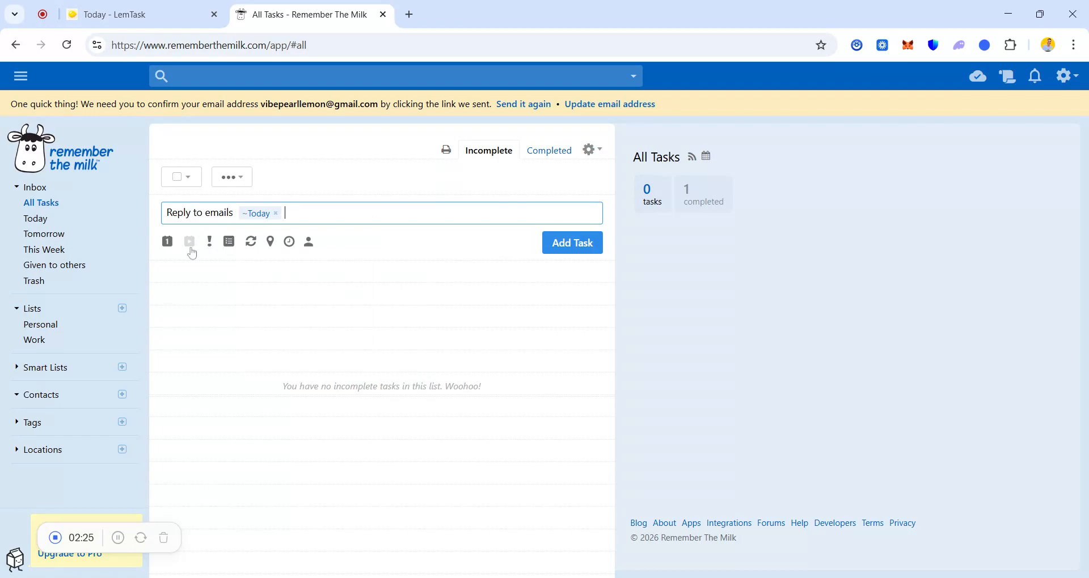
left_click(358, 253)
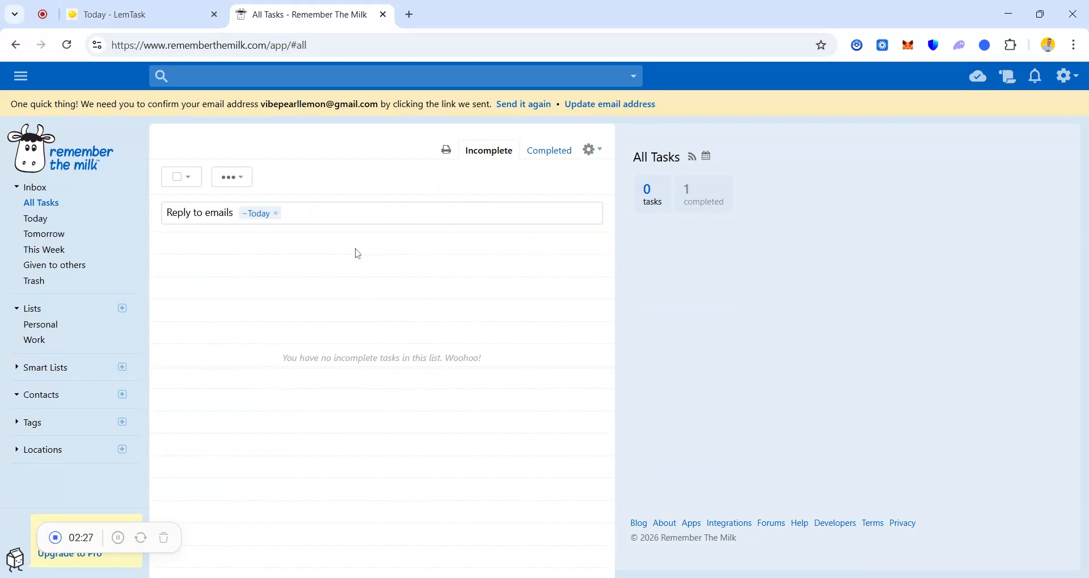
left_click(319, 223)
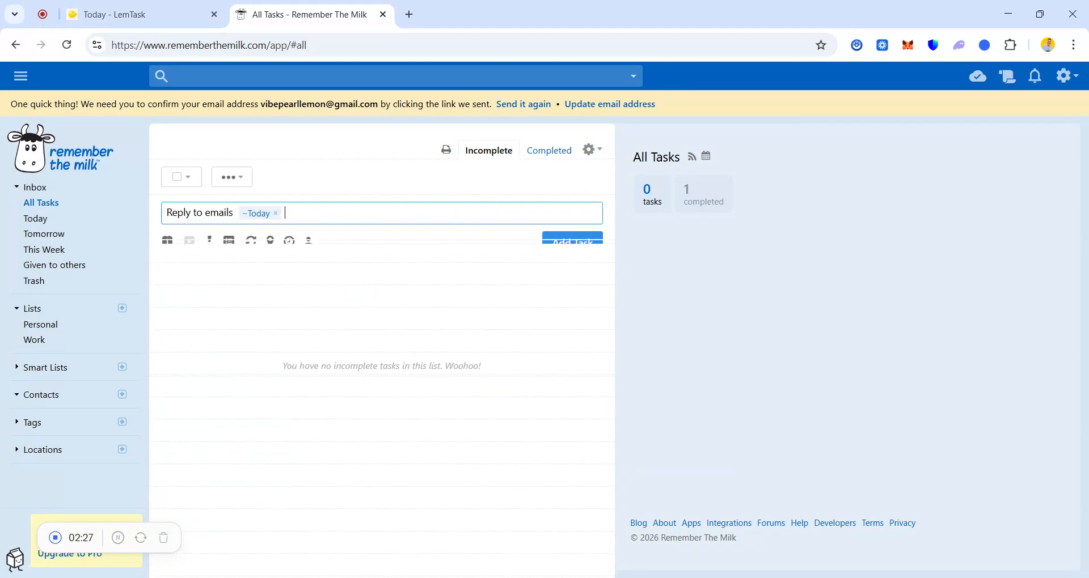
Give the "Reply to emails" task Priority 2 and a time estimate of 1 hour
left_click(211, 244)
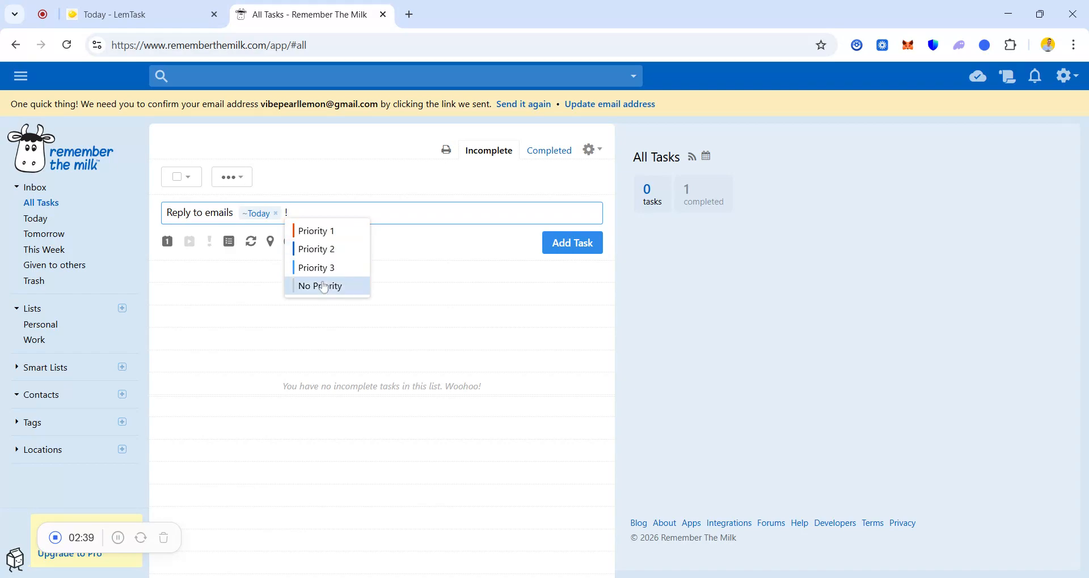
left_click(317, 250)
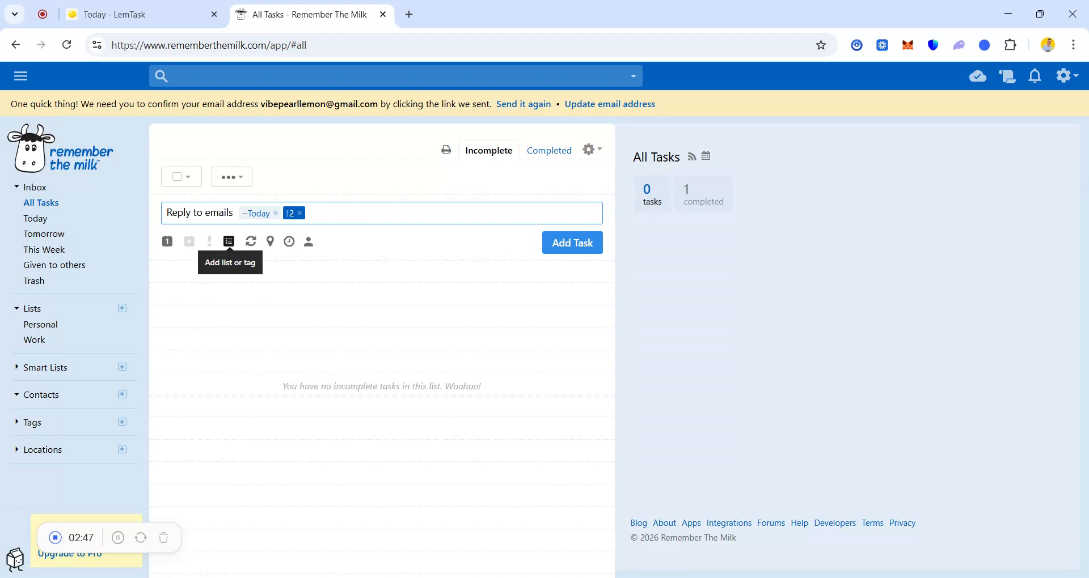
left_click(288, 245)
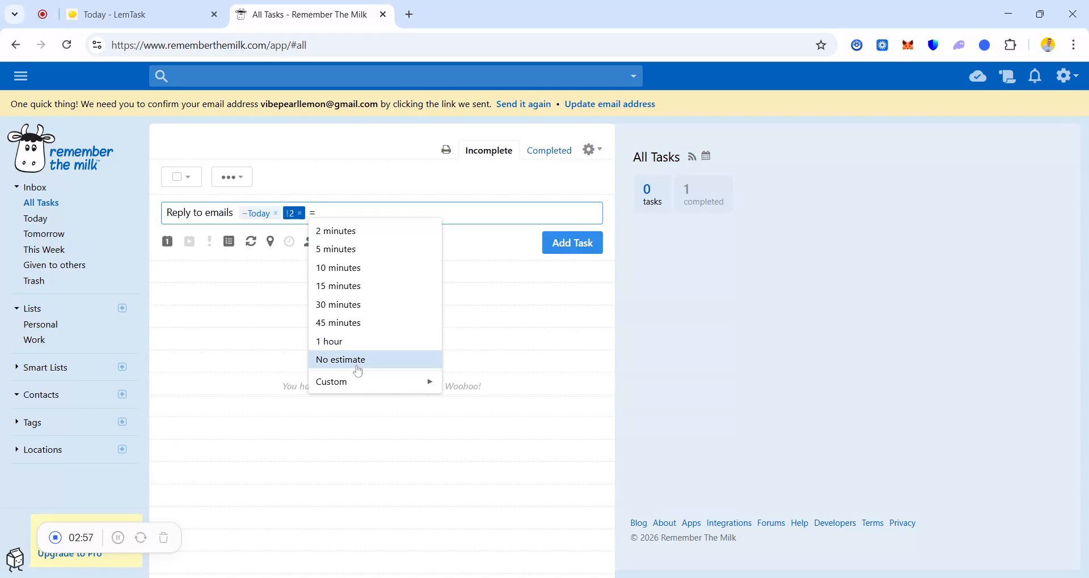
mouse_move(358, 381)
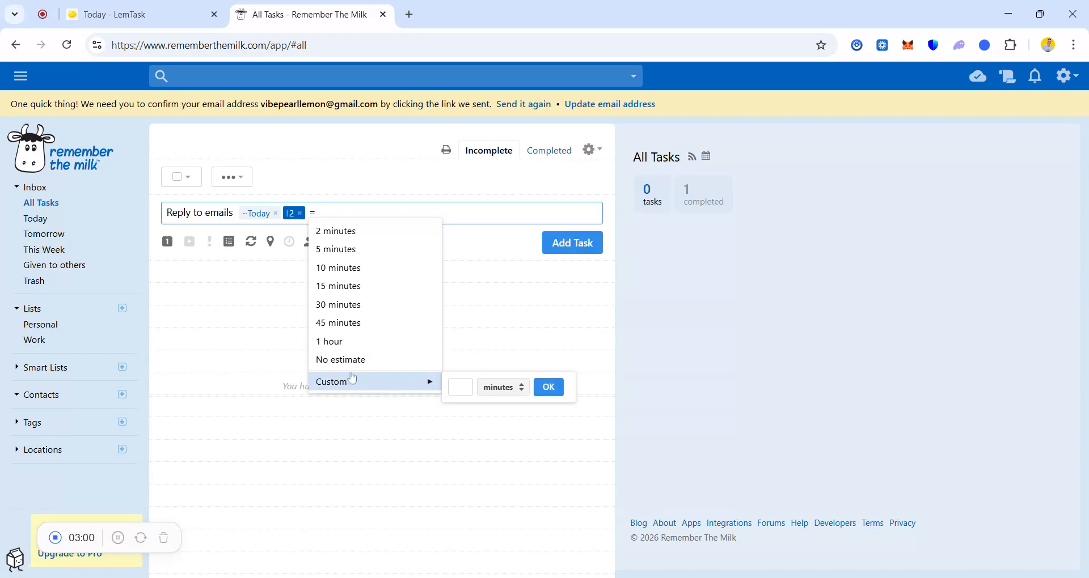
left_click(357, 343)
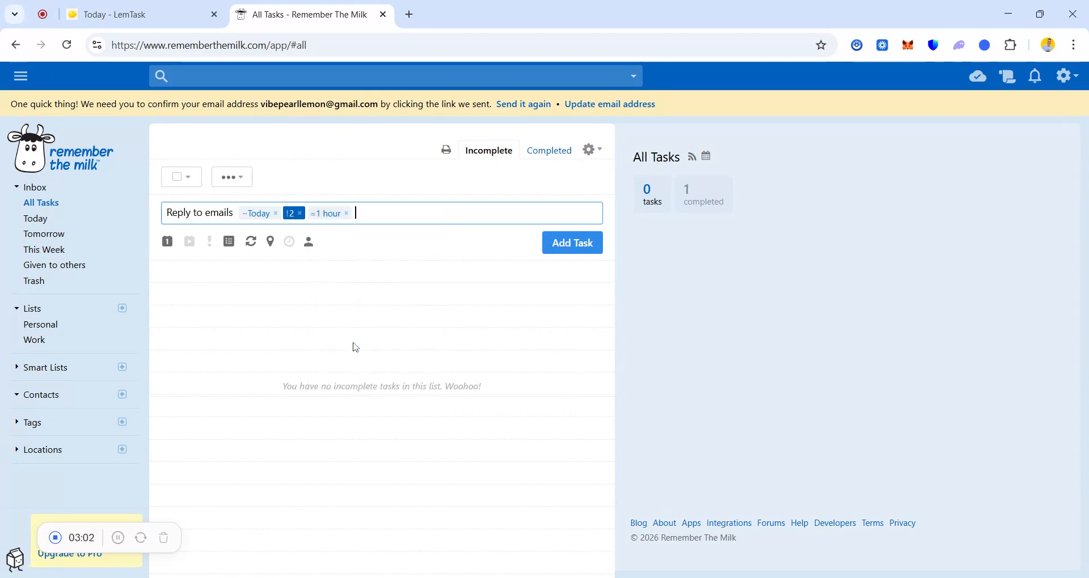
Open the contact choices for the "Reply to emails" task and add the task without choosing a contact
left_click(311, 250)
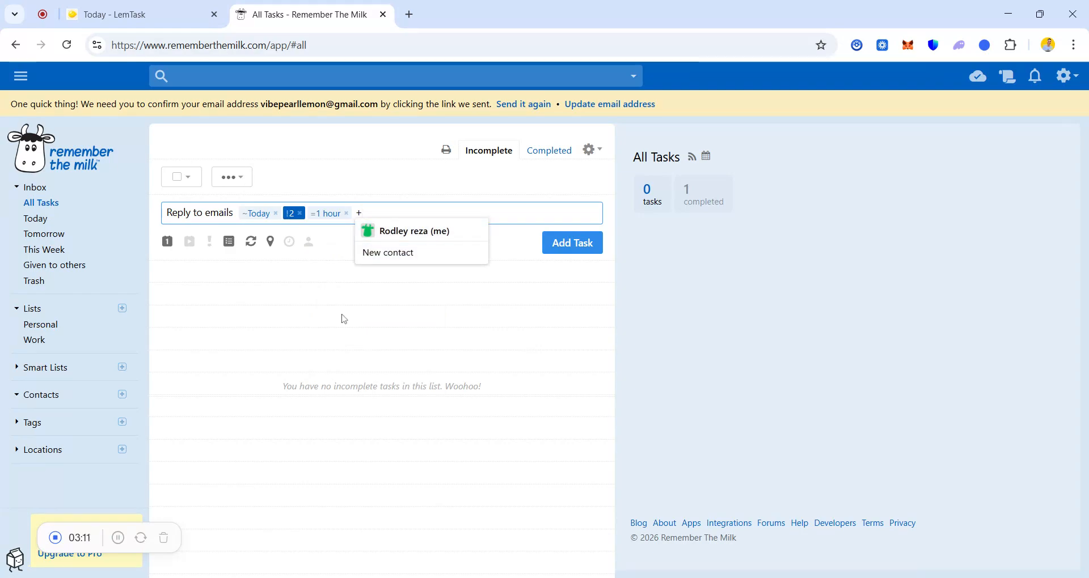
left_click(389, 262)
left_click(397, 214)
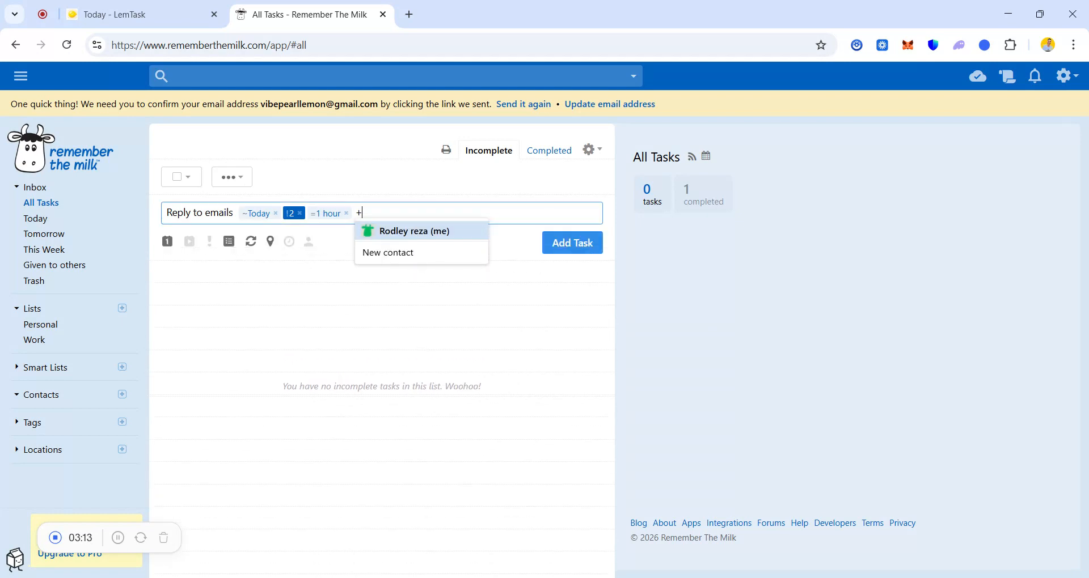
left_click(557, 250)
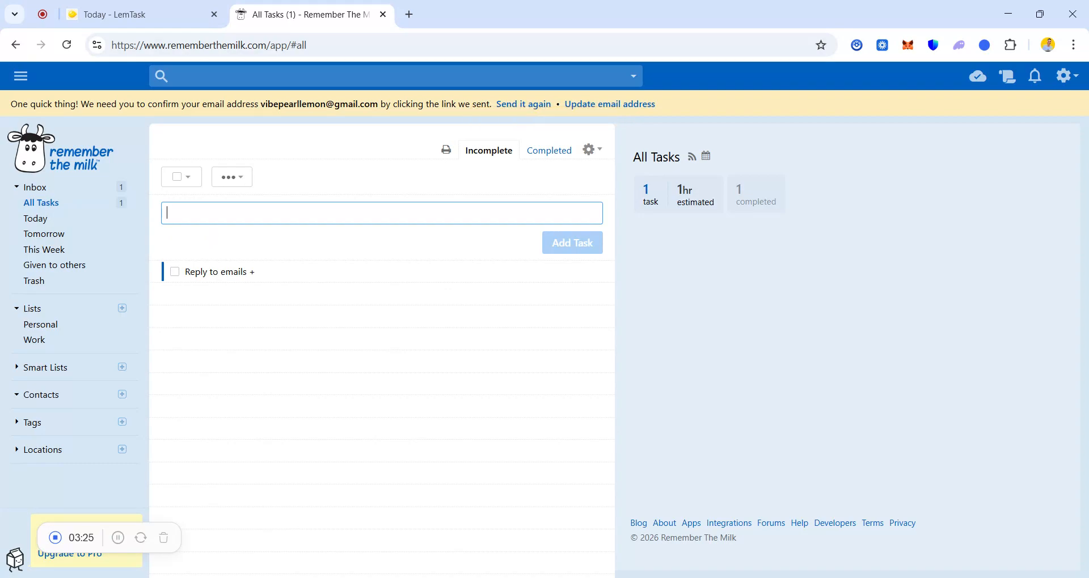
Enter "Prepare meeting notes" as the name of a new task
type("P")
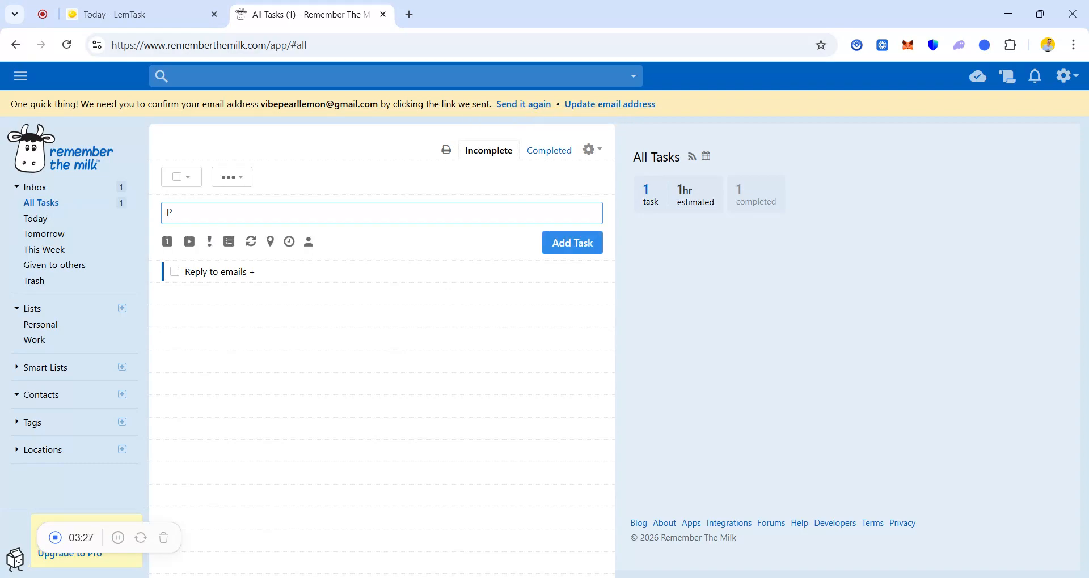
type("repar")
type("e meeting notes")
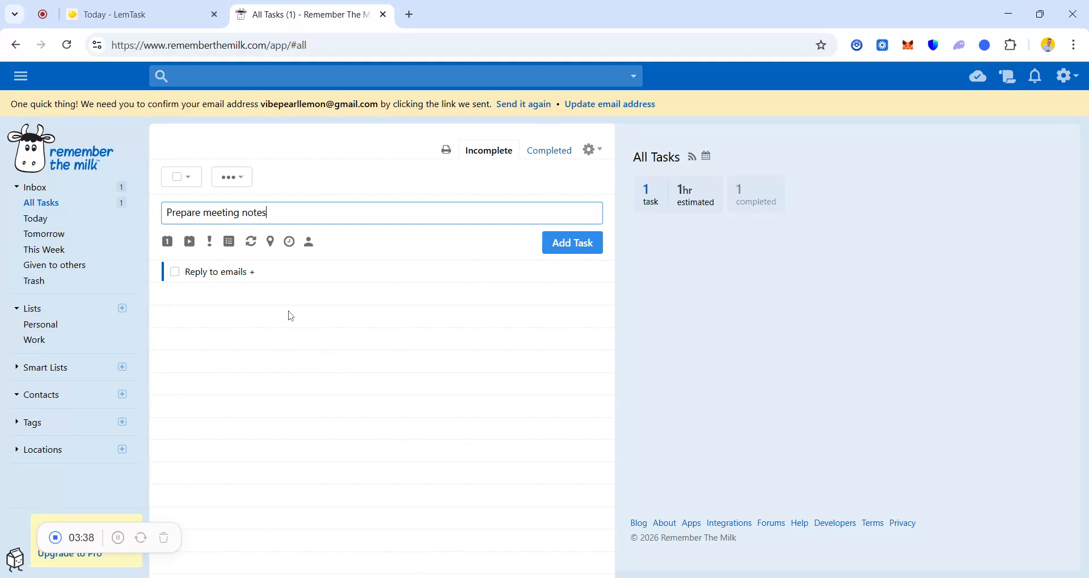
Give the "Prepare meeting notes" task a start date of Today and a due date of Tomorrow
left_click(166, 243)
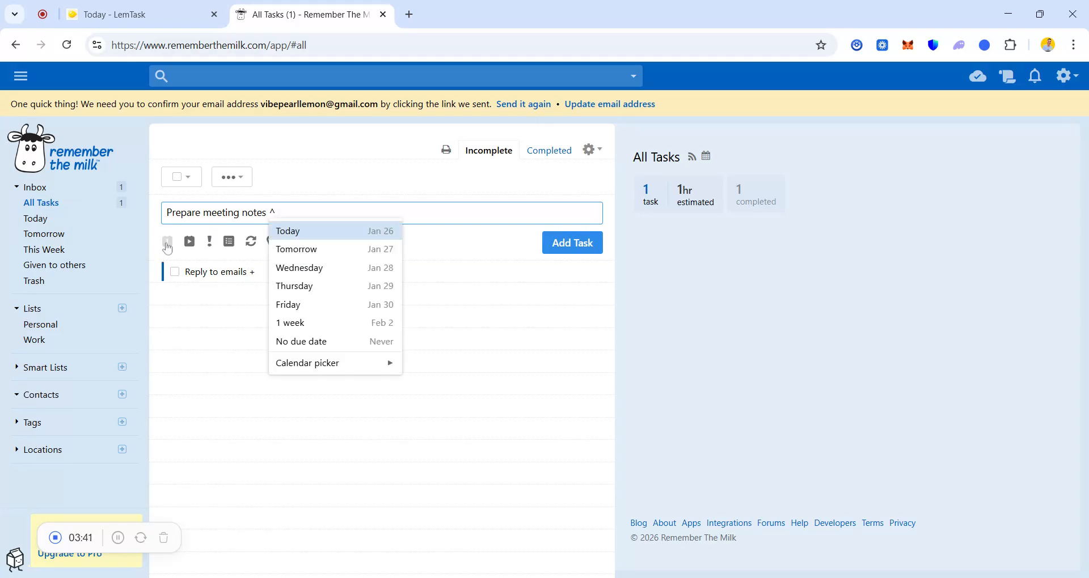
left_click(185, 247)
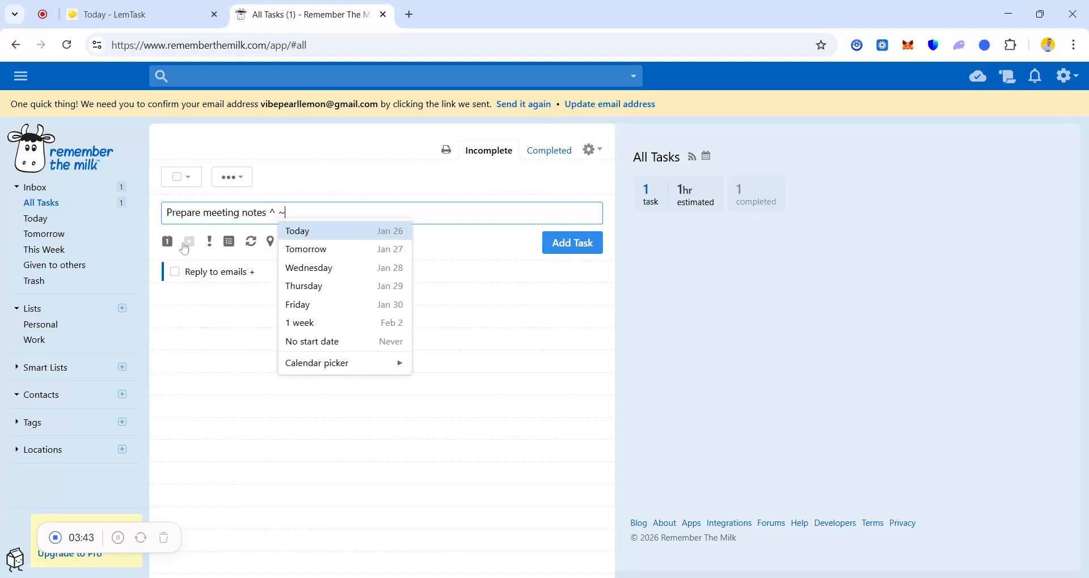
key("Return")
left_click(168, 243)
key("Down")
key("Return")
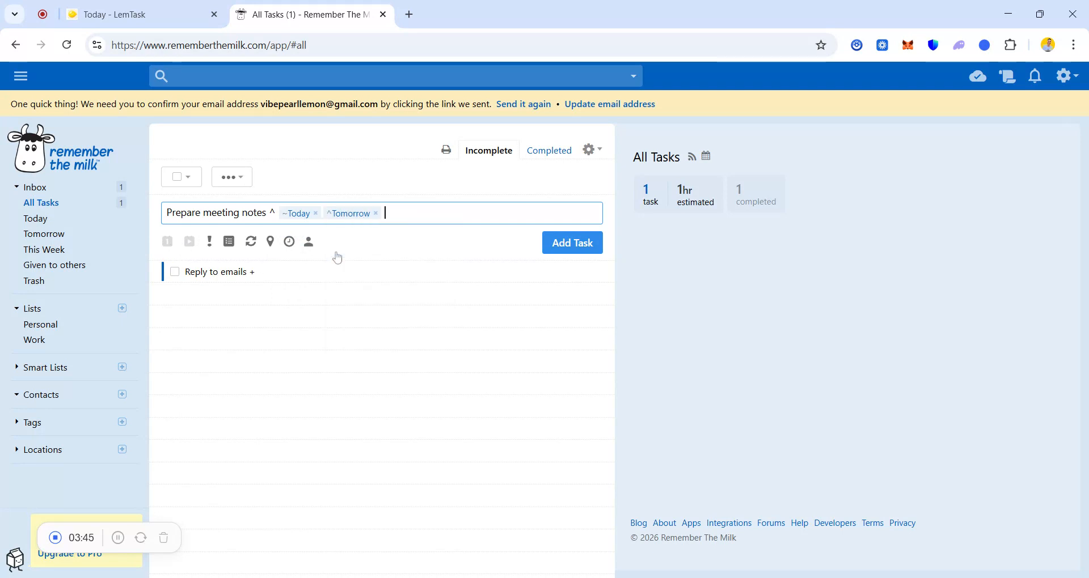
Set Priority 1 and a 45-minute estimate for "Prepare meeting notes" and add the task
left_click(211, 242)
left_click(401, 238)
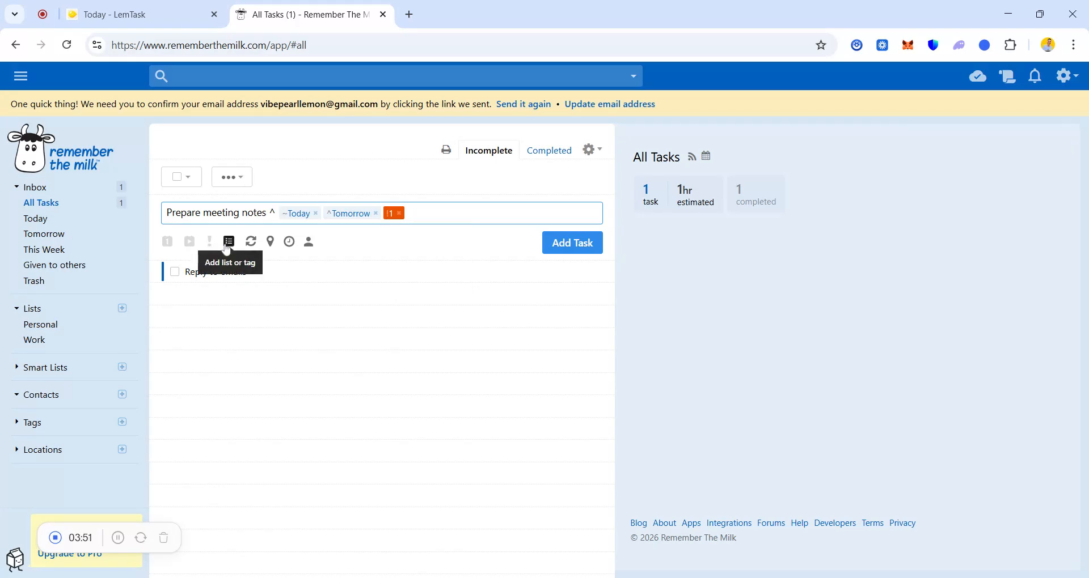
left_click(289, 244)
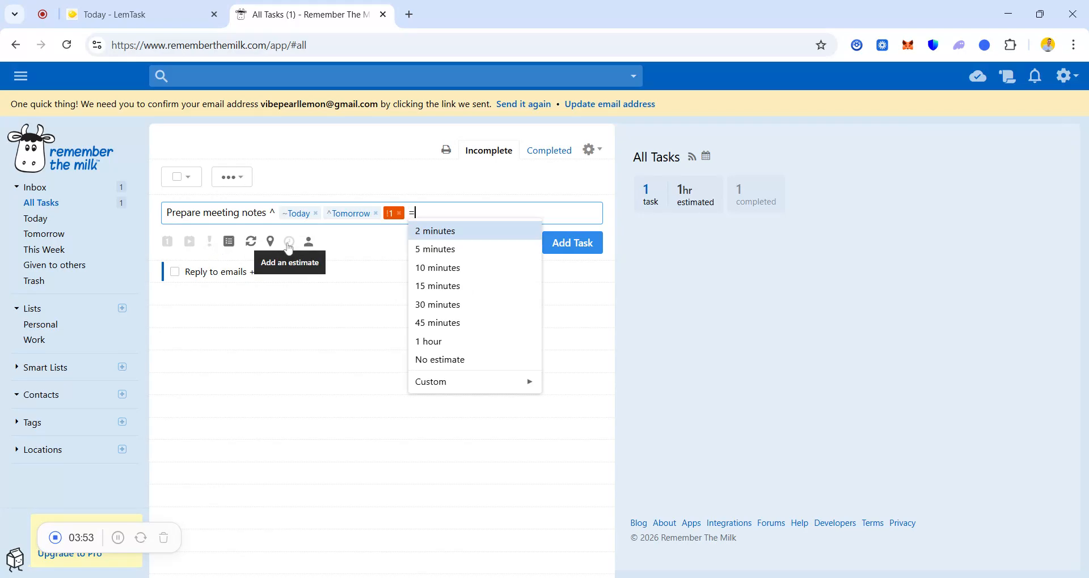
left_click(431, 324)
left_click(570, 243)
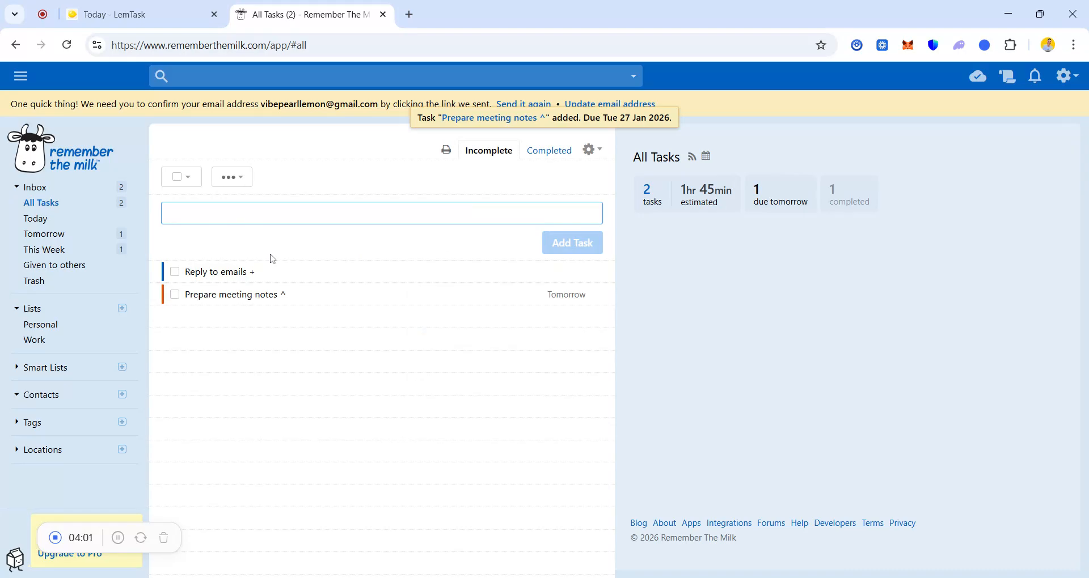
Enter a new task named "pay bill" with a due date of Today and Priority 1
type("pay")
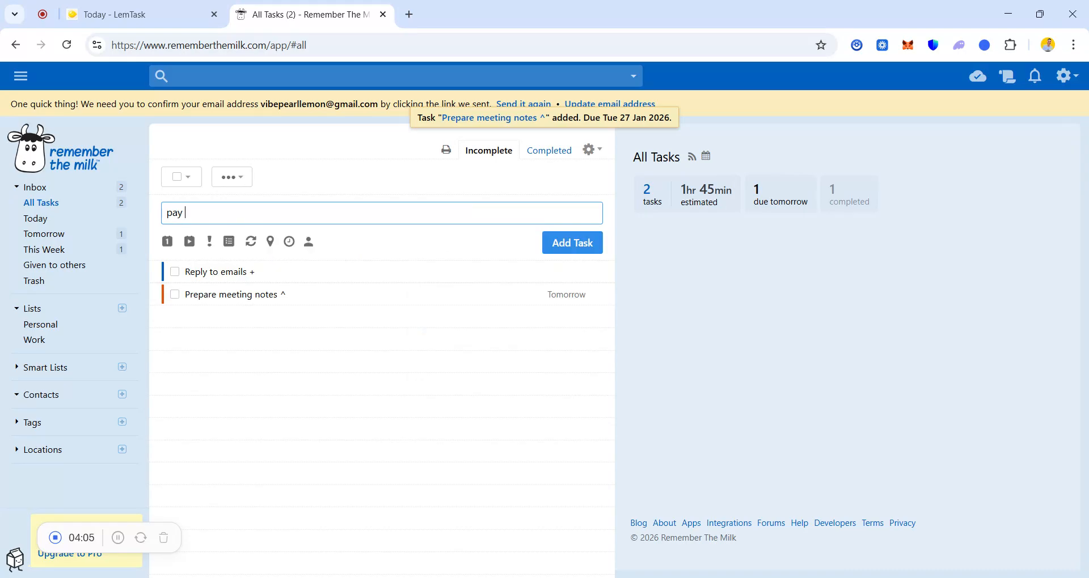
type(" bill")
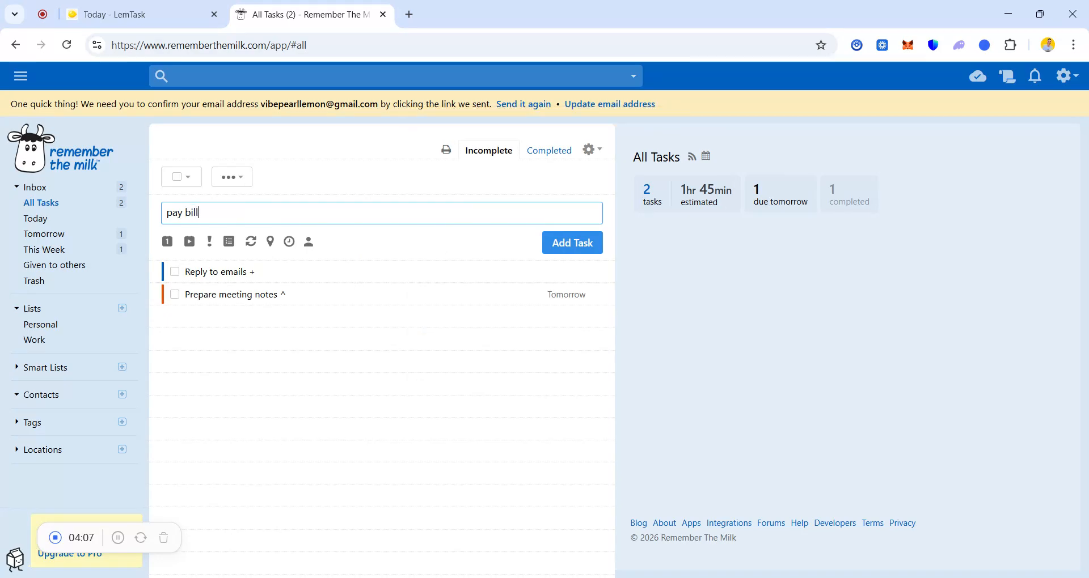
left_click(167, 241)
left_click(239, 229)
left_click(209, 244)
left_click(273, 231)
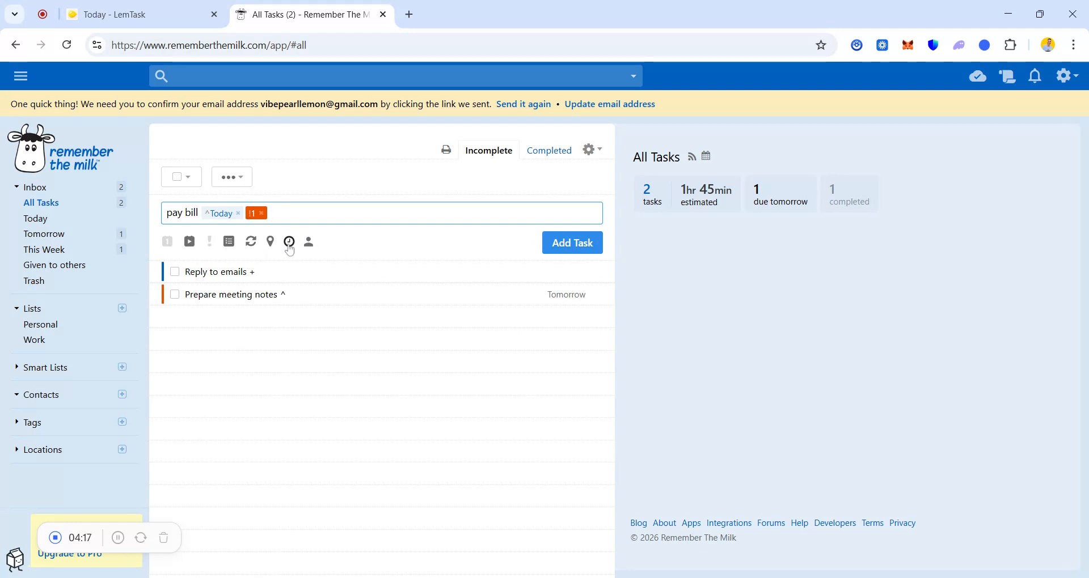
Set a 15-minute estimate for the "pay bill" task and add it to the list
left_click(291, 248)
left_click(298, 287)
left_click(571, 244)
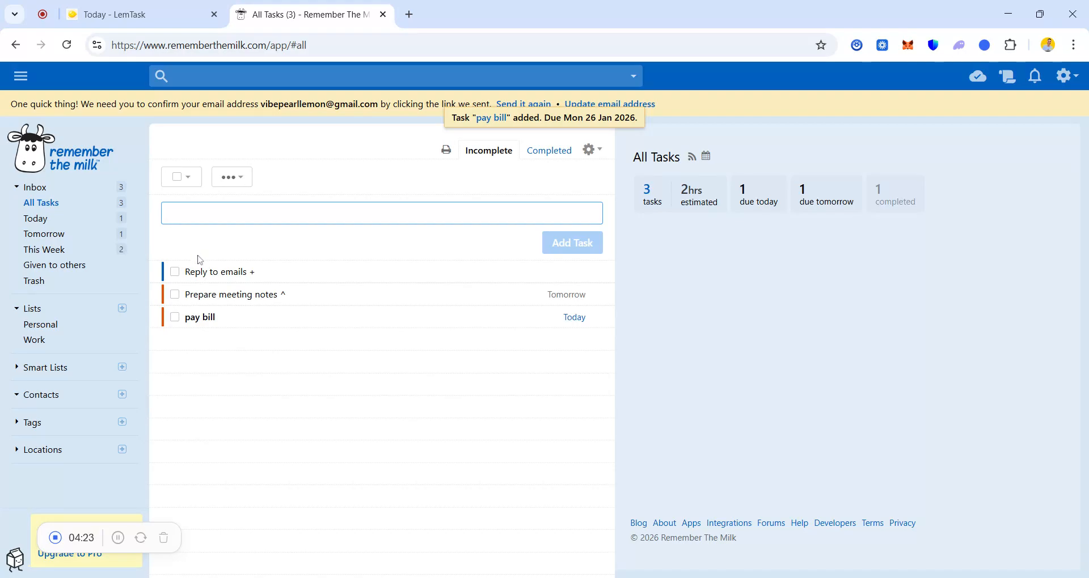
Enter a new task named "follow up with a client" with a due date of Today
type("f")
type("loo")
key("BackSpace")
key("BackSpace")
type("ollow")
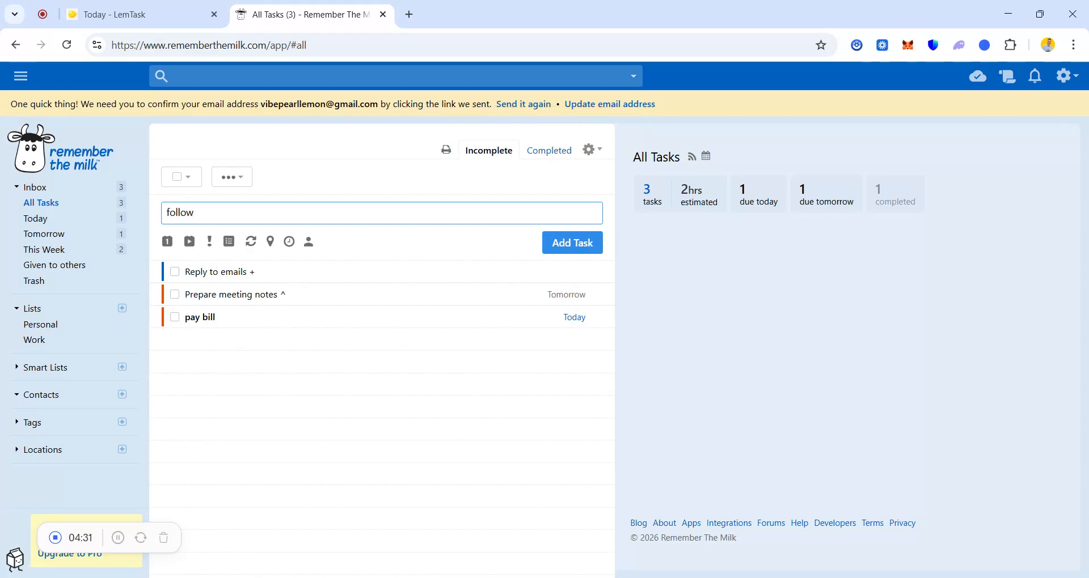
type(" up witha")
key("BackSpace")
key("BackSpace")
type("a client ^")
key("Return")
Set Priority 2 and a 30-minute estimate for the "follow up with a client" task and add it to the list
type("~")
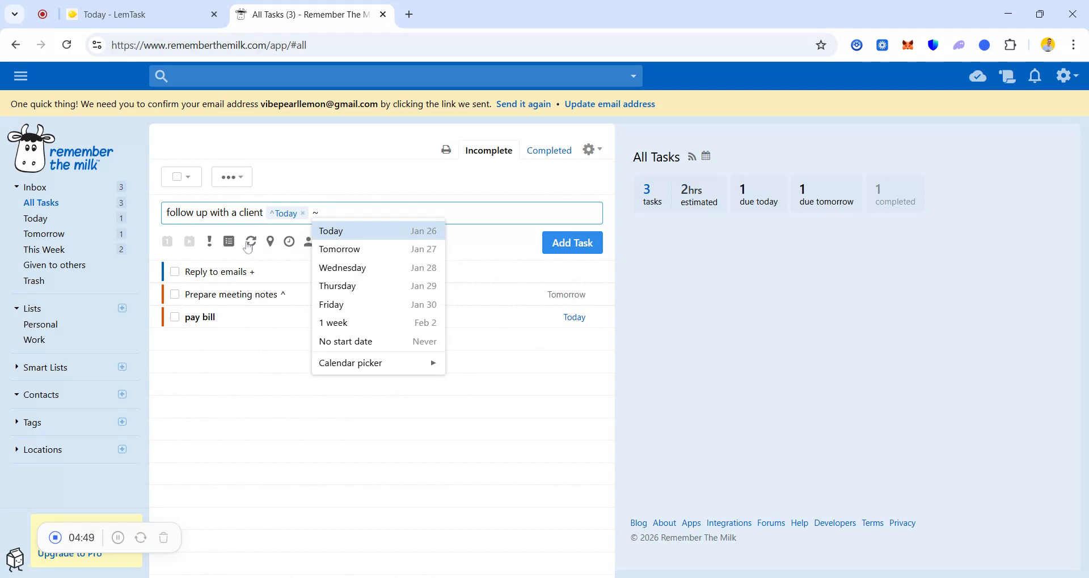
left_click(209, 241)
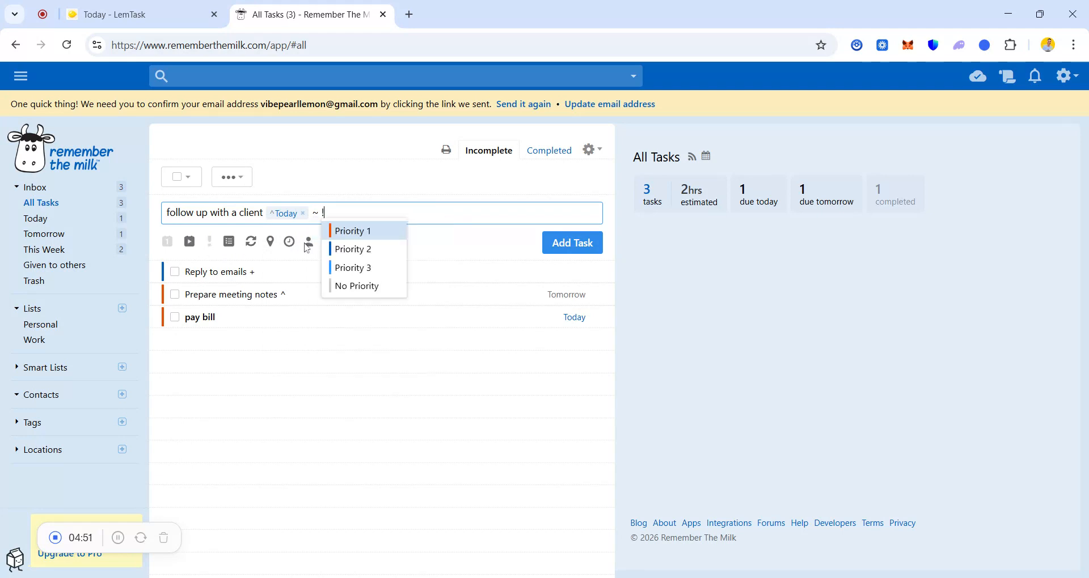
left_click(339, 248)
left_click(289, 241)
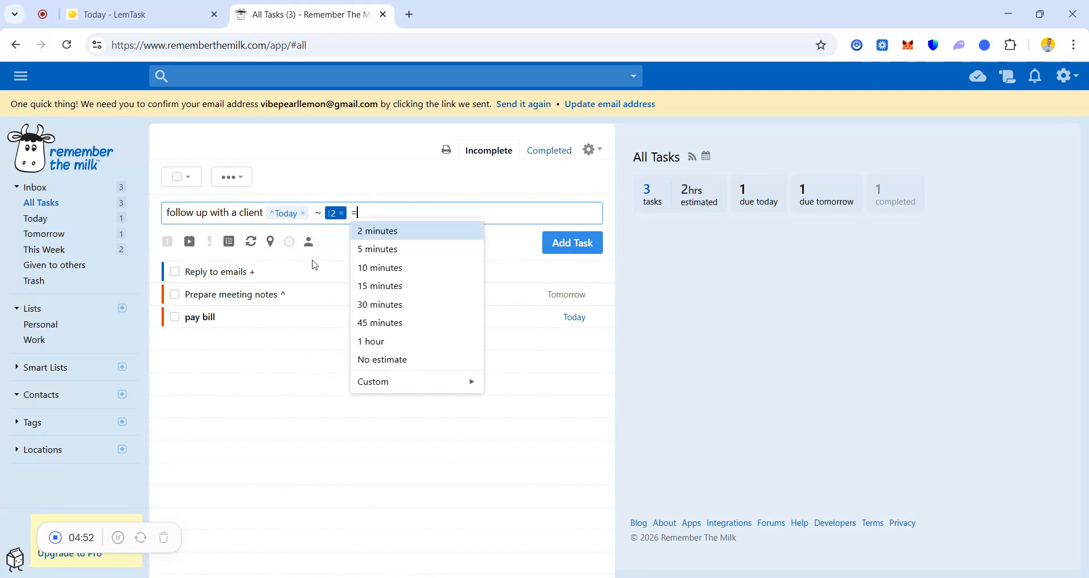
left_click(397, 305)
left_click(567, 246)
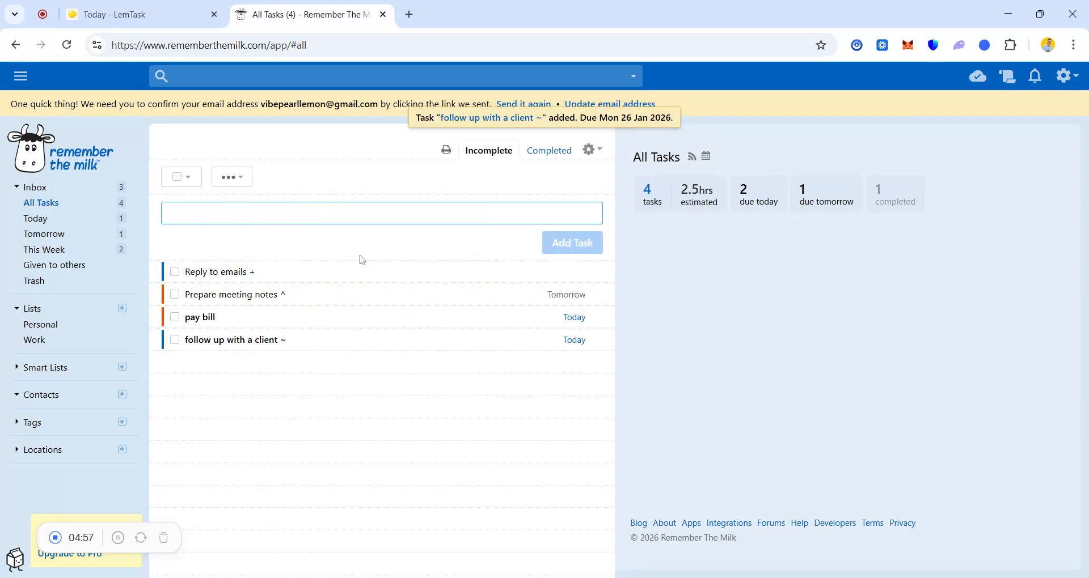
Enter a new task named "gym" with a due date of Today and Priority 1
type("gym")
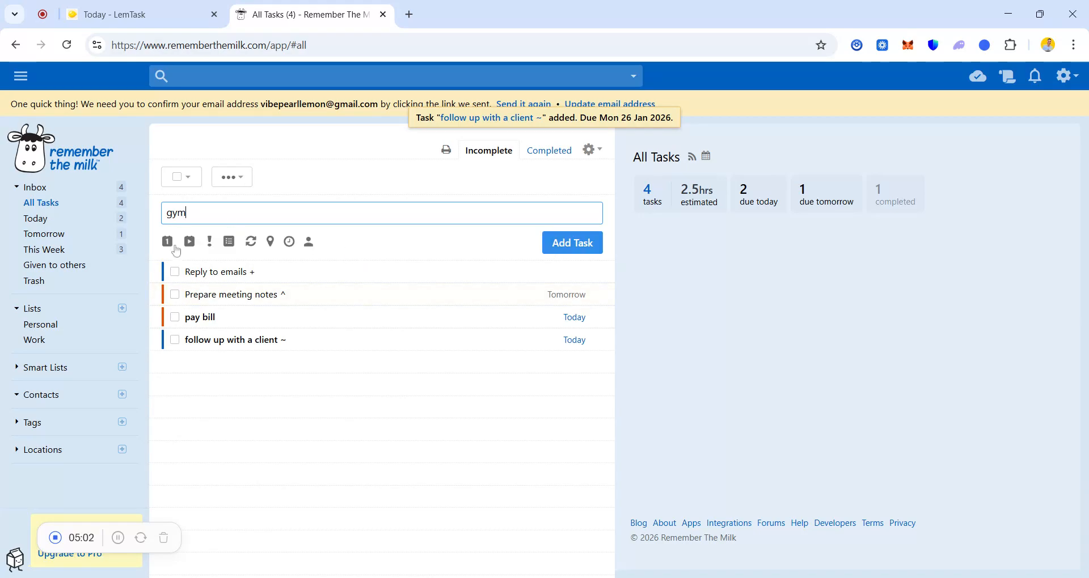
type(" ^")
key("Return")
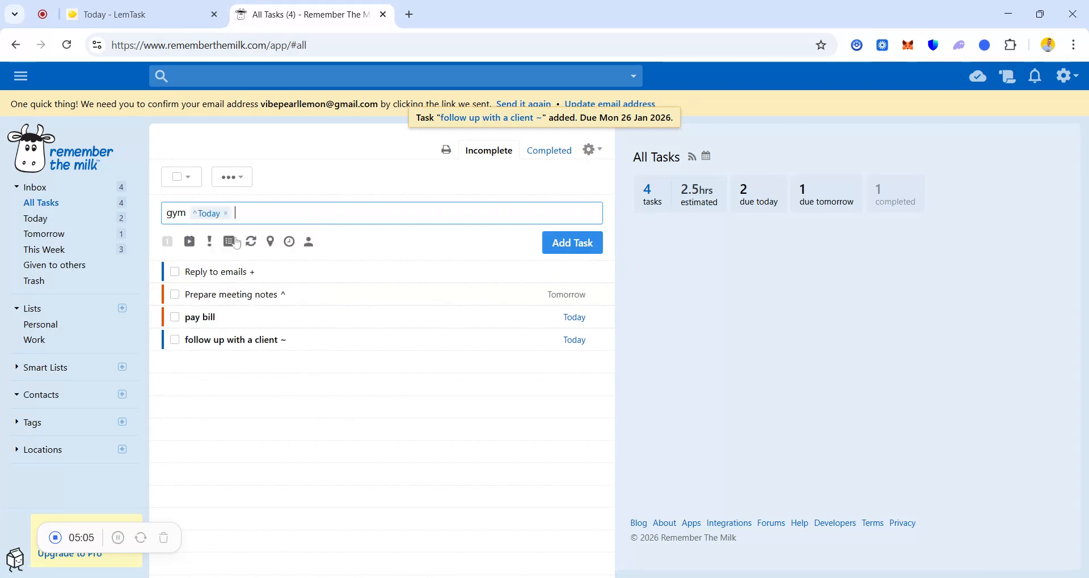
left_click(215, 248)
left_click(270, 228)
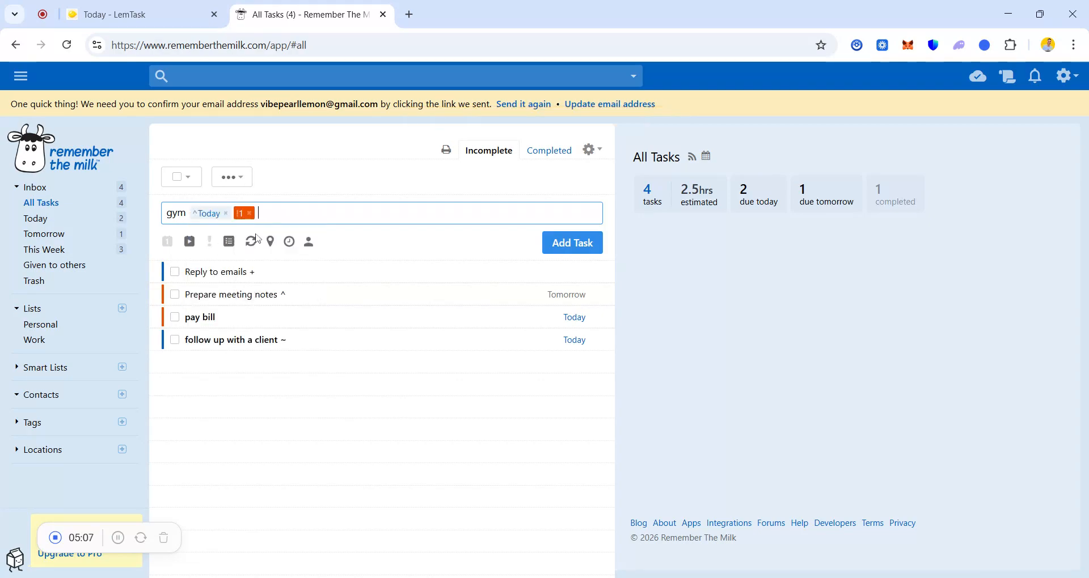
Set a 1-hour estimate for the "gym" task and add it to the list
left_click(289, 242)
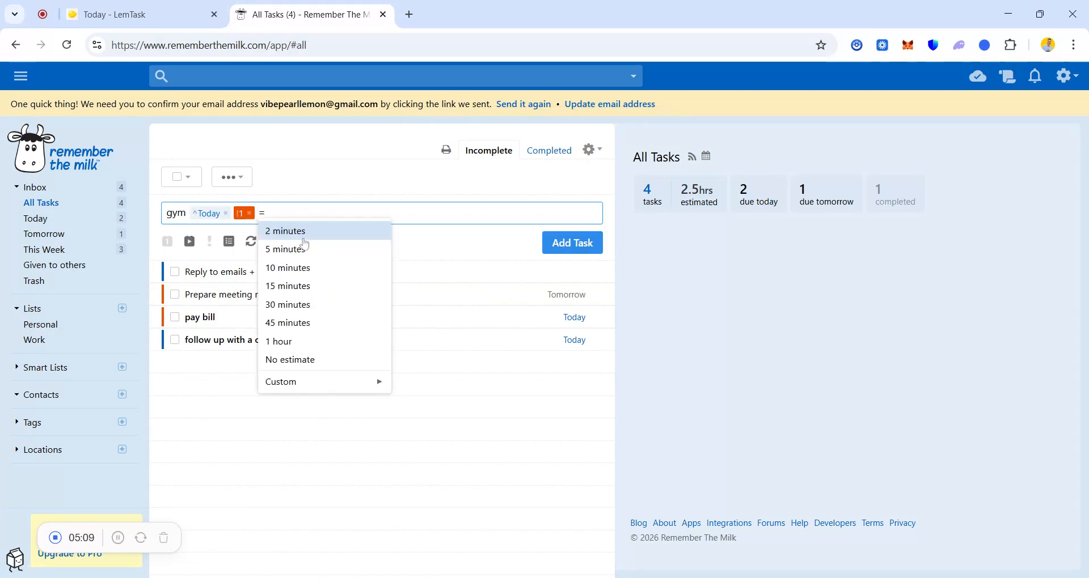
left_click(300, 347)
left_click(307, 243)
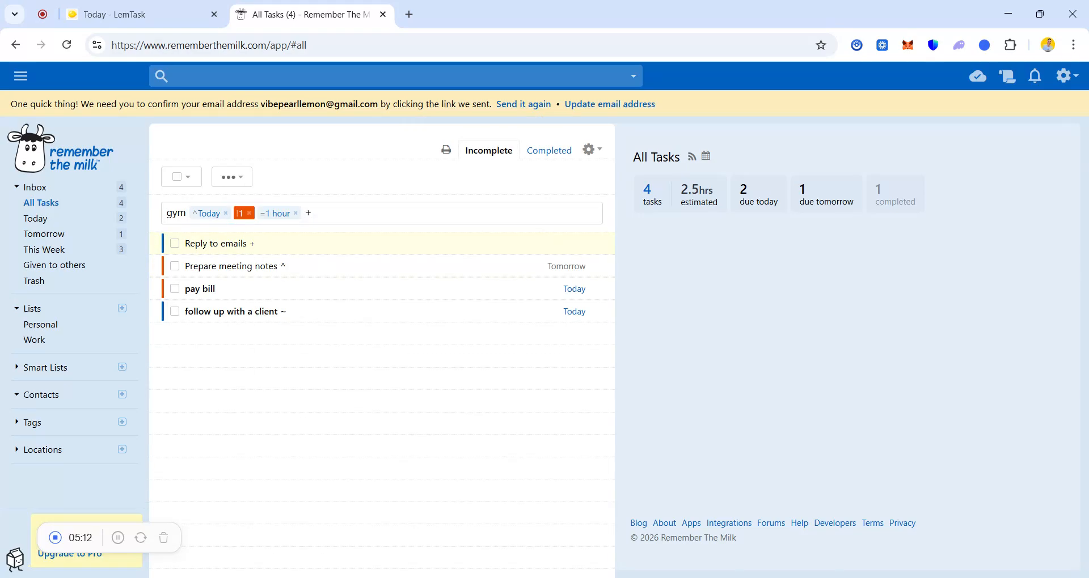
left_click(574, 253)
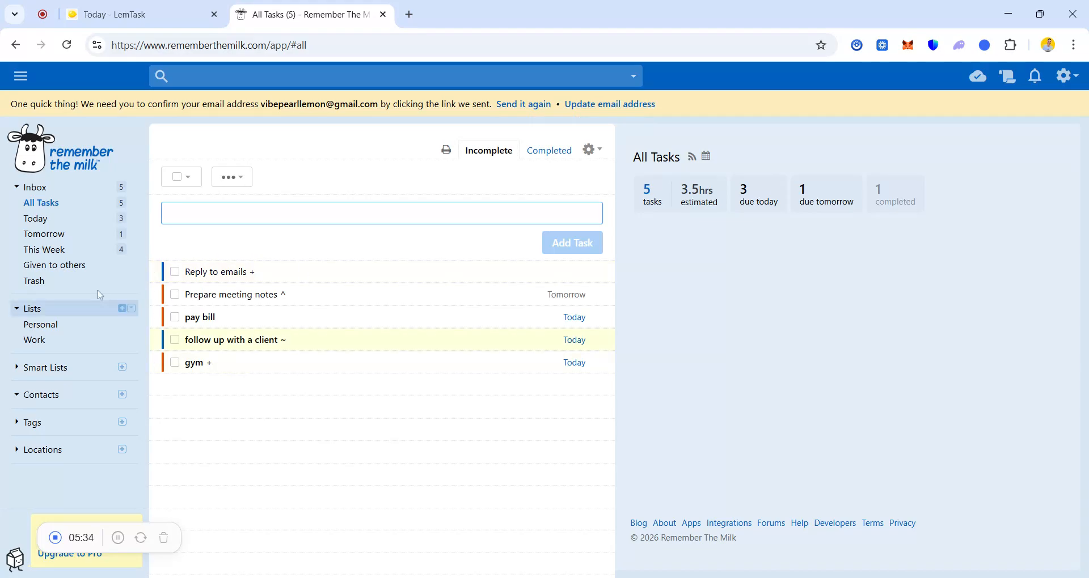
Review the tasks in the Today, Tomorrow and This Week views
left_click(34, 223)
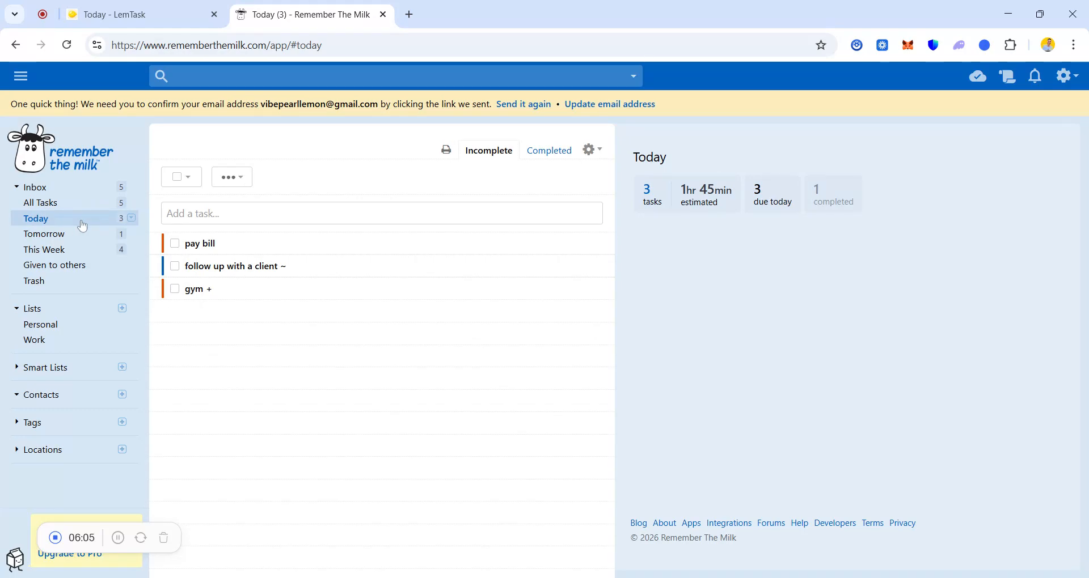
left_click(31, 240)
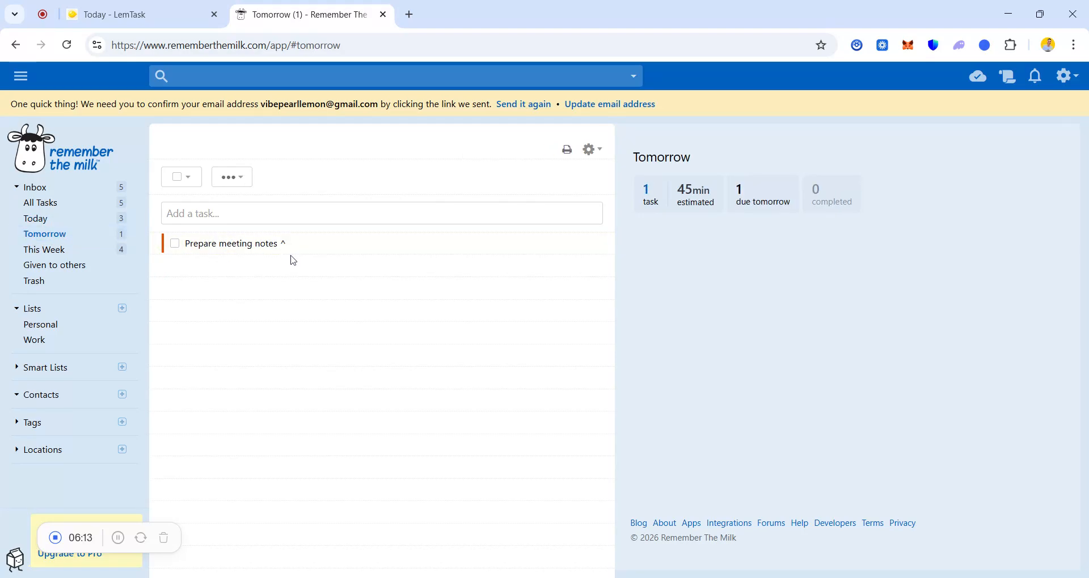
left_click(118, 256)
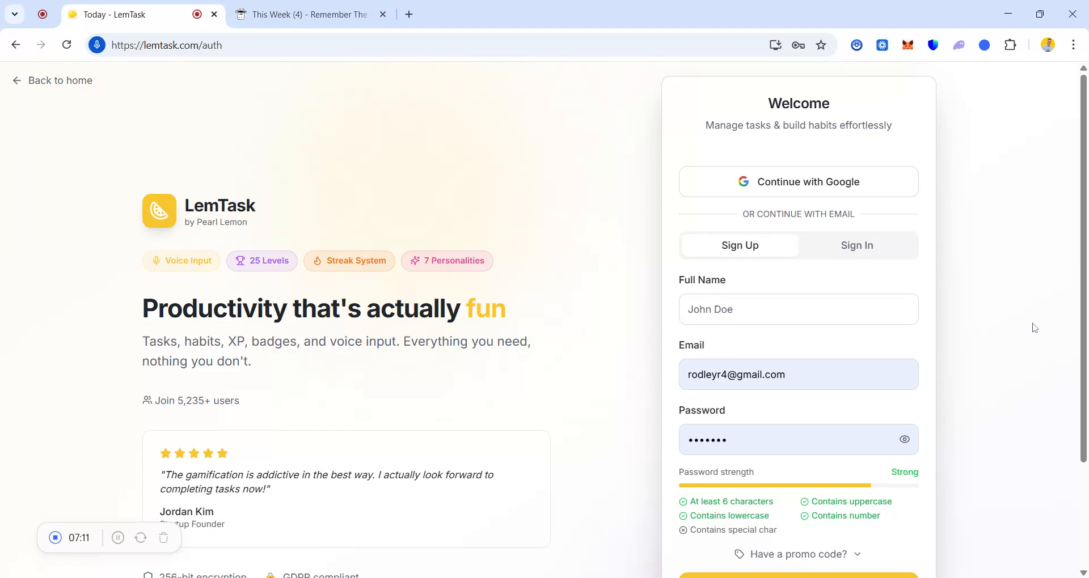
Switch to LemTask, sign in to the account and open Brain Dump
scroll(821, 465, "down", 2)
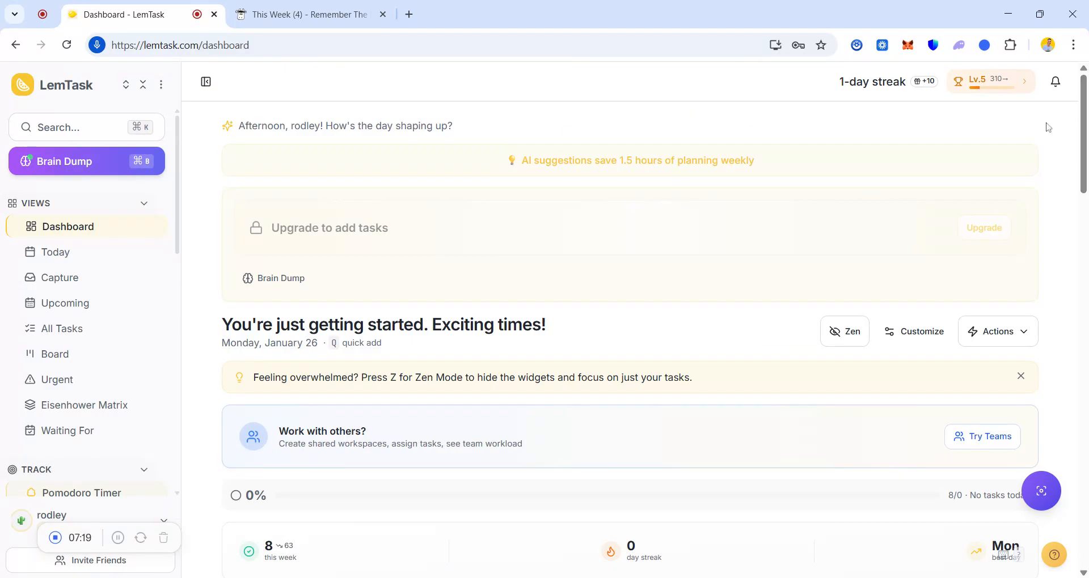
left_click(47, 171)
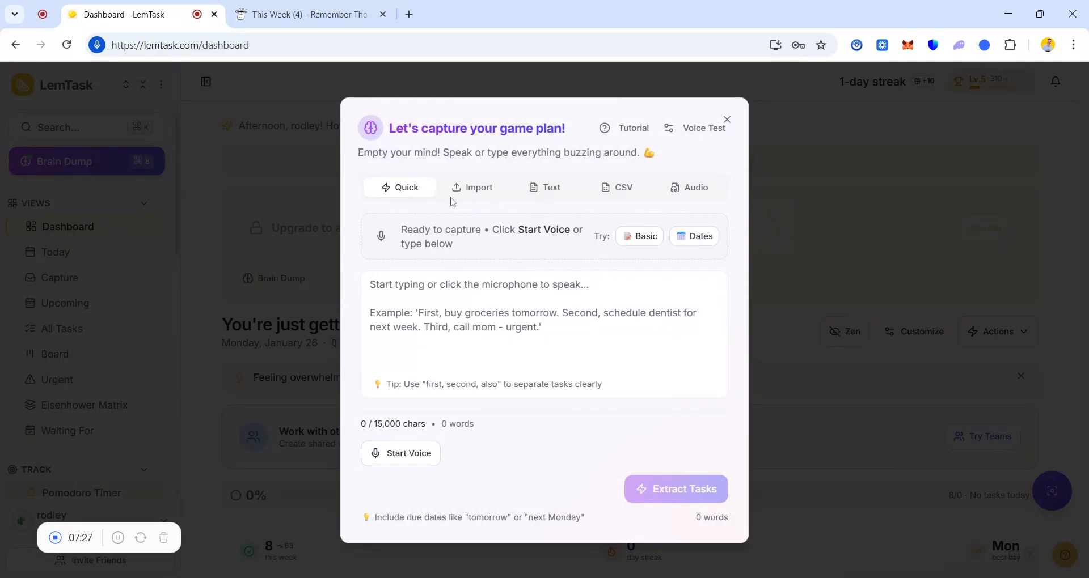
Look through the Import, Text and CSV capture options of Brain Dump, ending on Quick capture
left_click(469, 192)
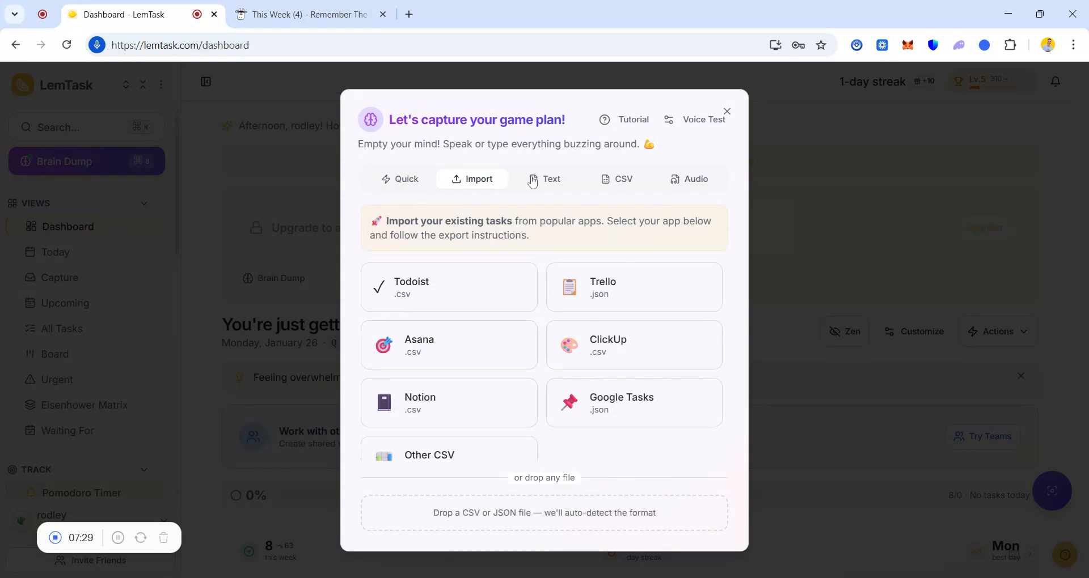
left_click(533, 180)
left_click(610, 179)
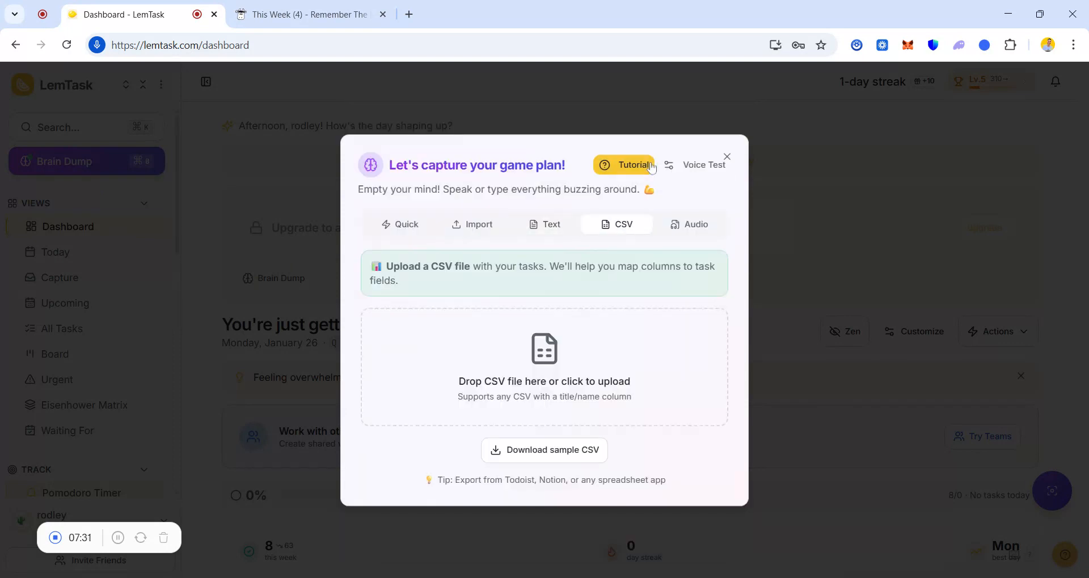
left_click(396, 225)
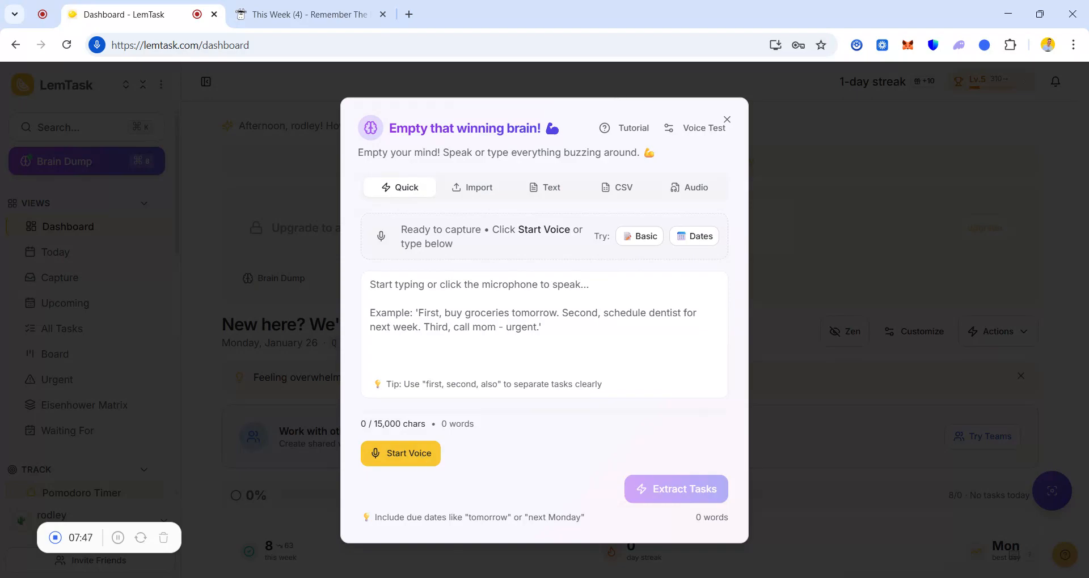
Capture "having a meeting today with my CEO" by voice input, correcting the last word, and extract the task from it
left_click(422, 461)
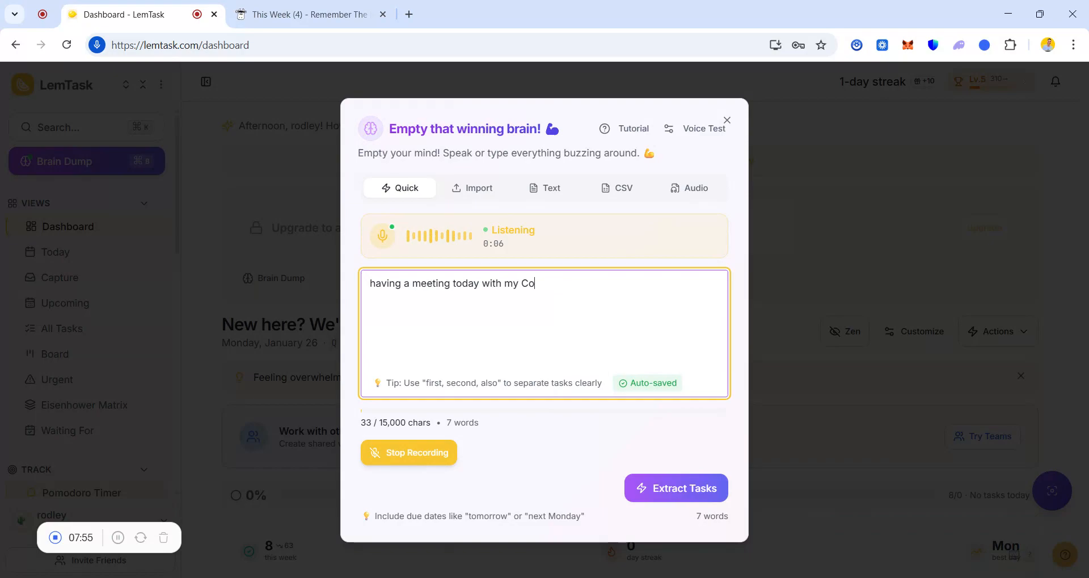
key("BackSpace")
key("BackSpace")
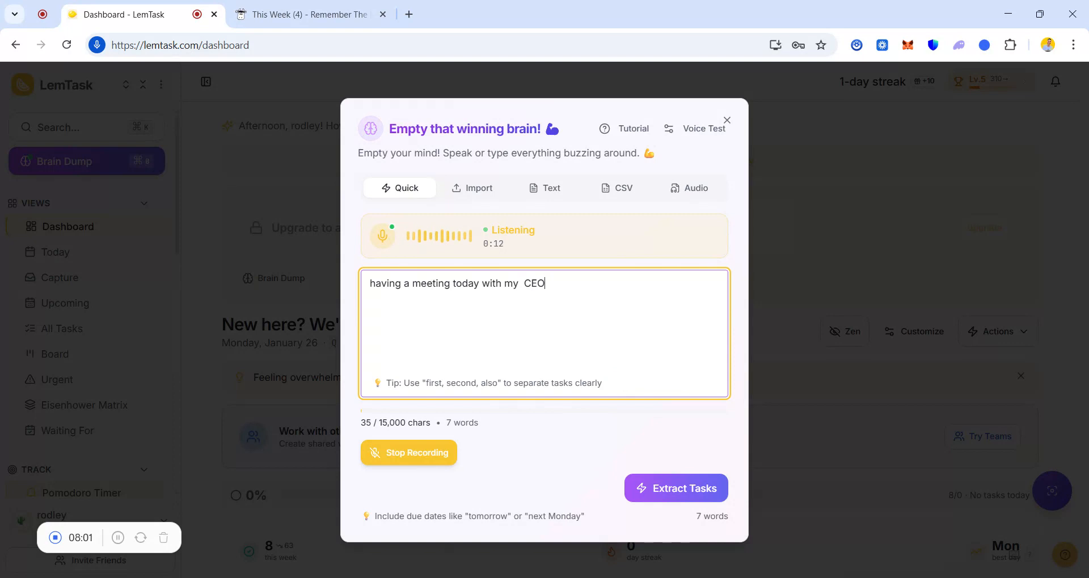
left_click(432, 457)
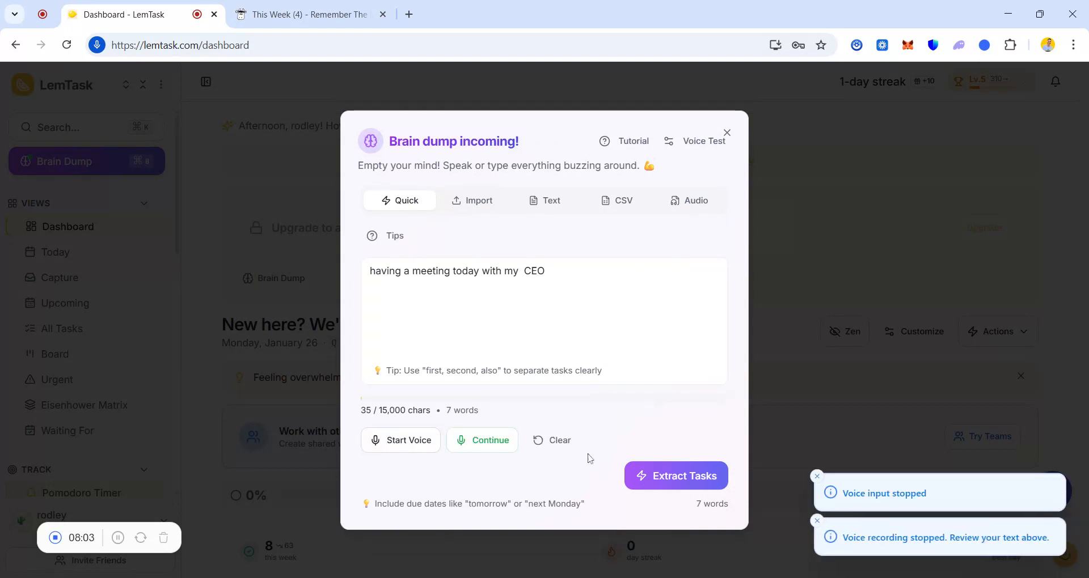
left_click(657, 477)
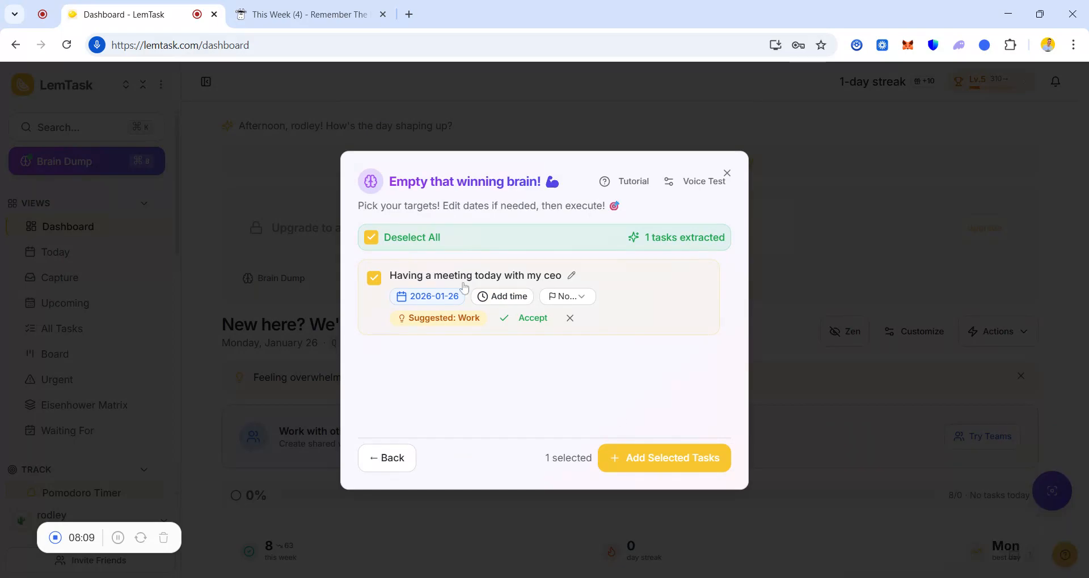
Set the extracted meeting task's time to 17:00 and its priority to High, and add it
left_click(497, 296)
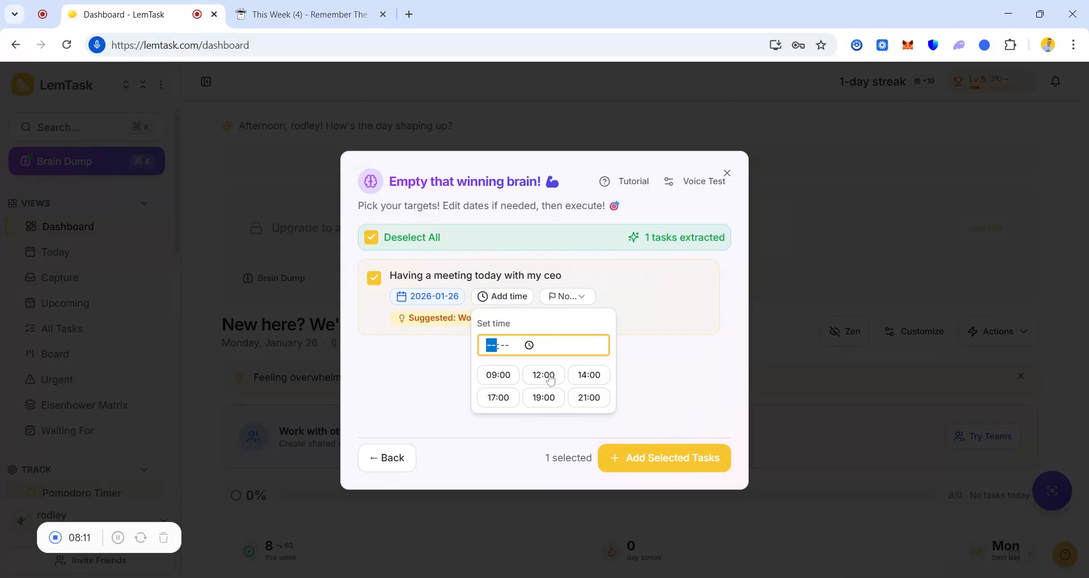
left_click(499, 397)
left_click(553, 296)
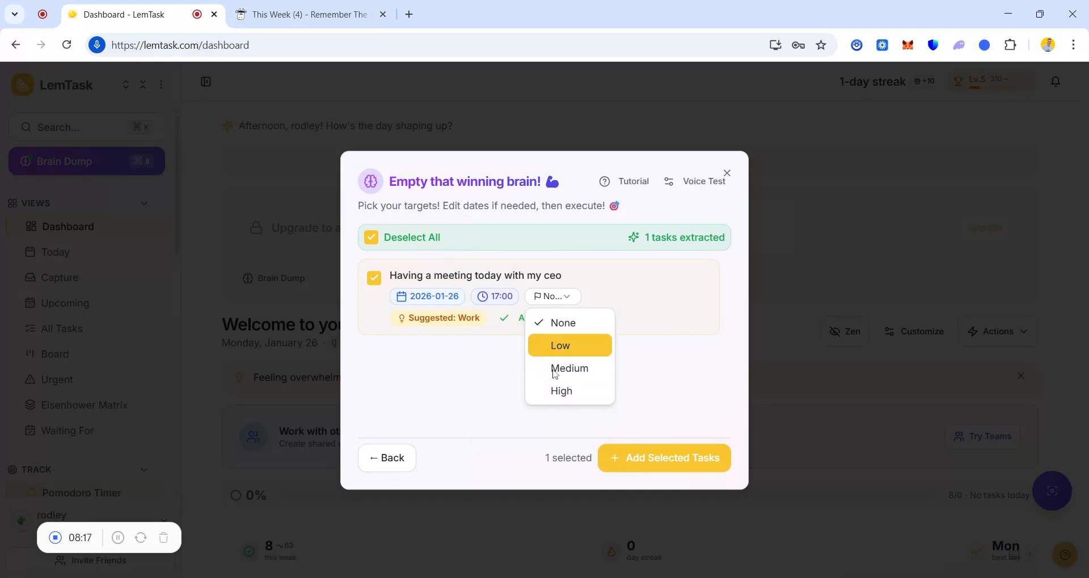
left_click(547, 391)
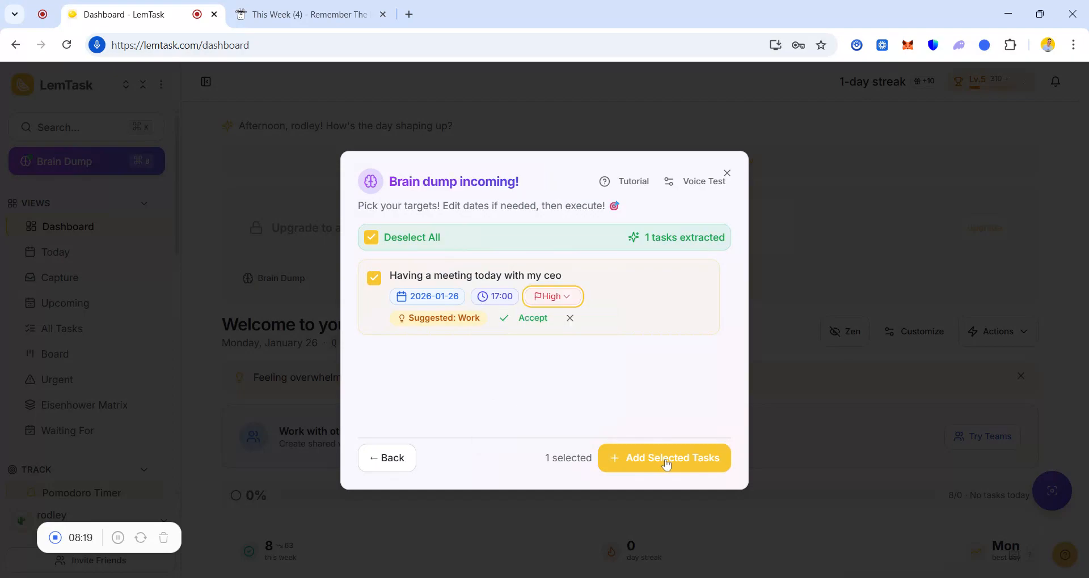
left_click(666, 464)
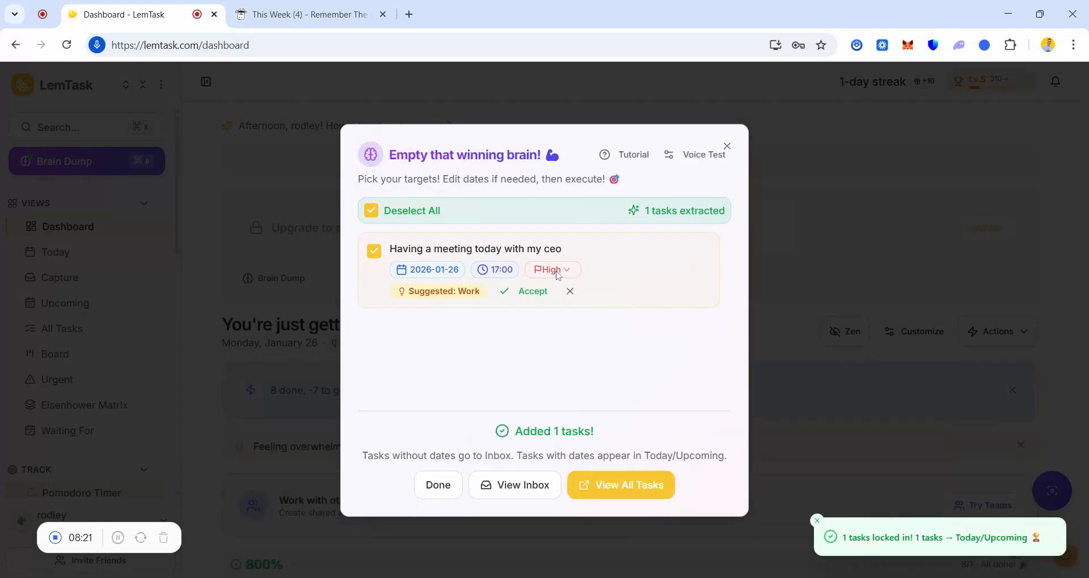
Accept the suggested Work label for the meeting task and close Brain Dump
left_click(541, 291)
left_click(727, 147)
left_click(215, 183)
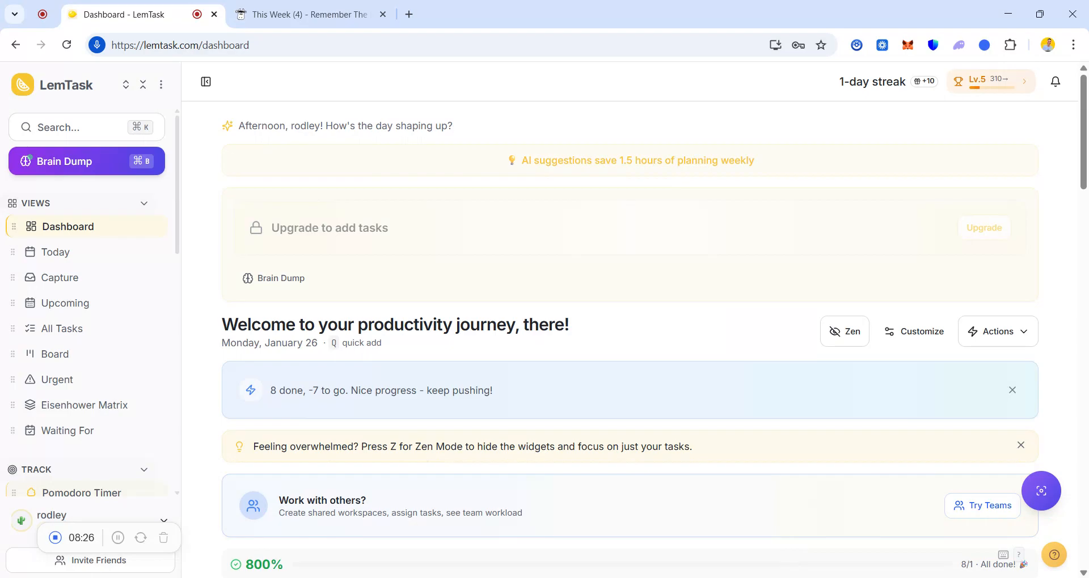
Capture "replied clients today" by voice input in a new Brain Dump and extract the task from it
key("ctrl+b")
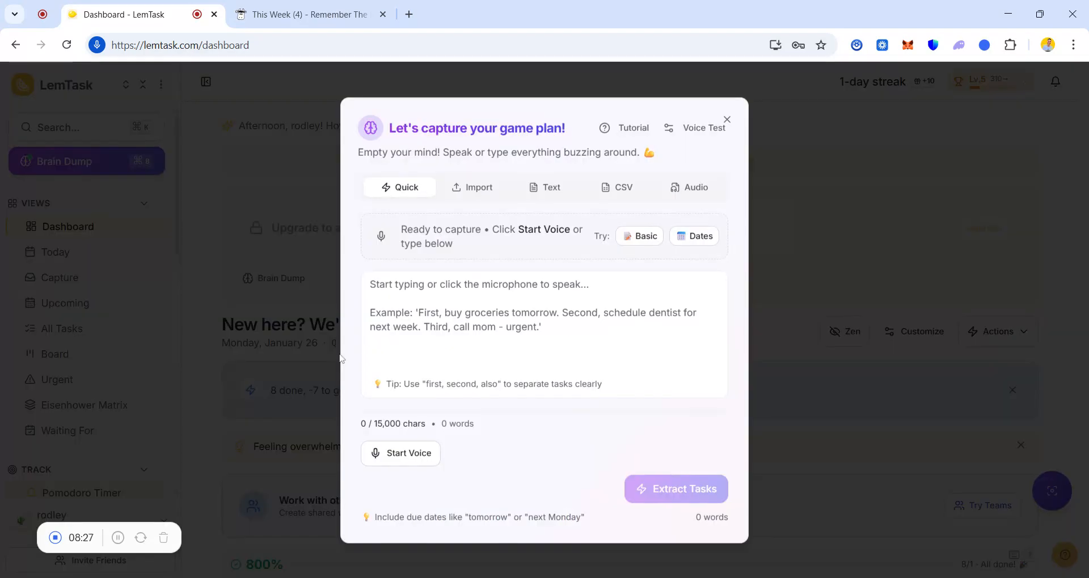
left_click(371, 453)
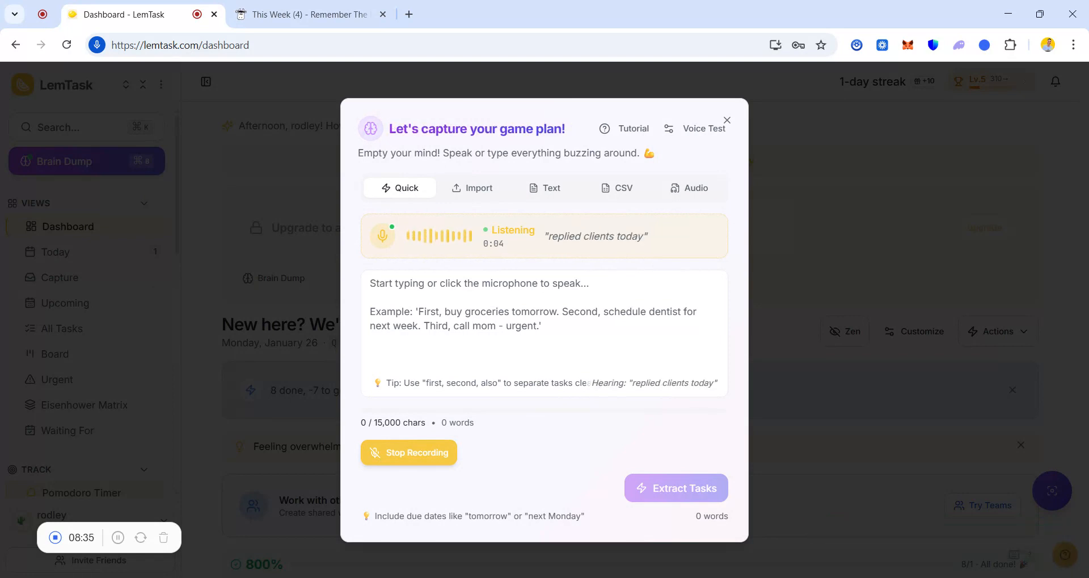
left_click(382, 456)
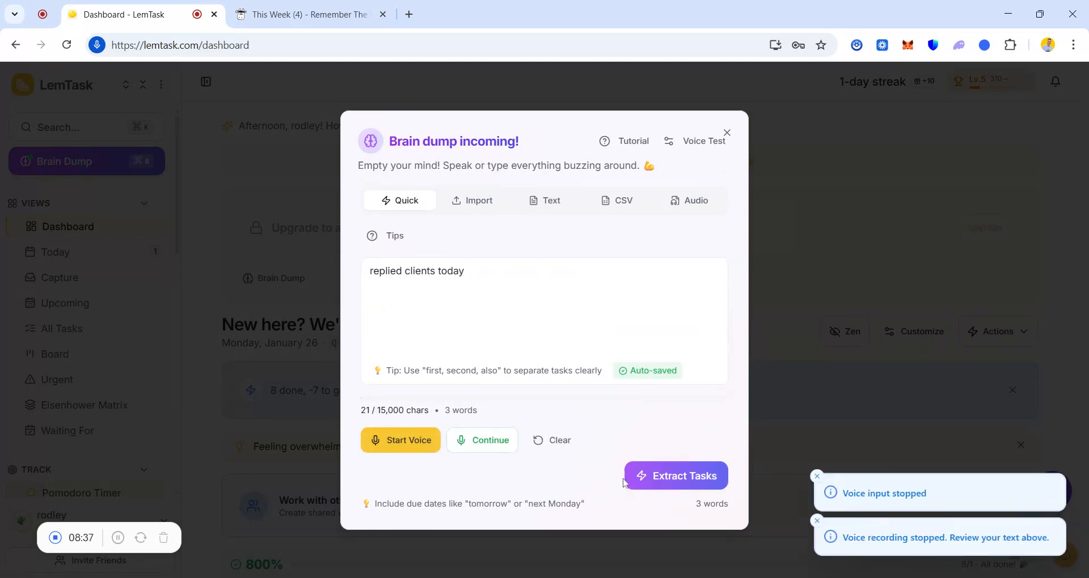
left_click(650, 478)
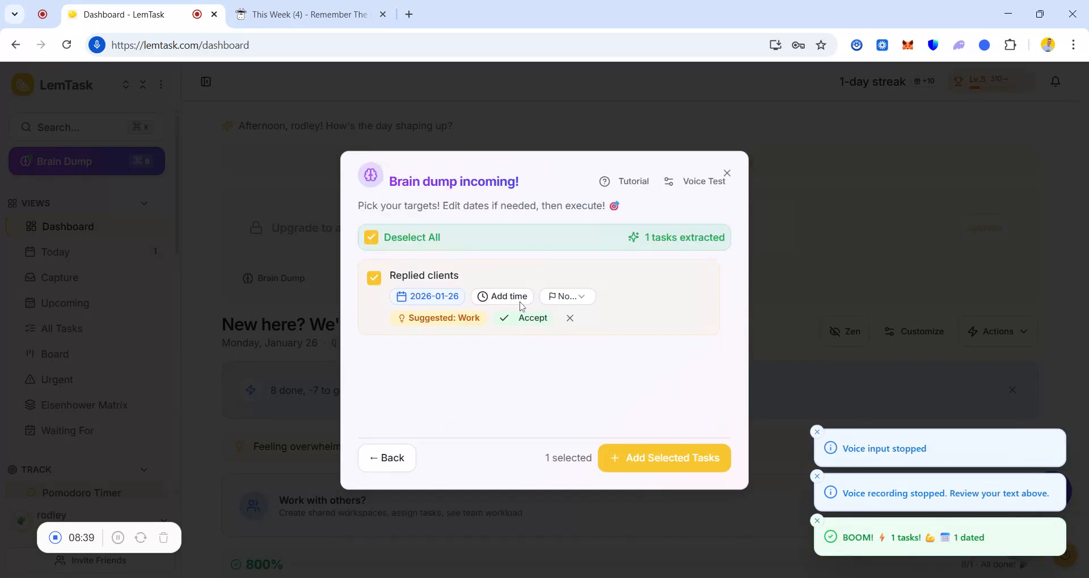
Set the time of the "Replied clients" task to 14:44 and add the task
left_click(501, 300)
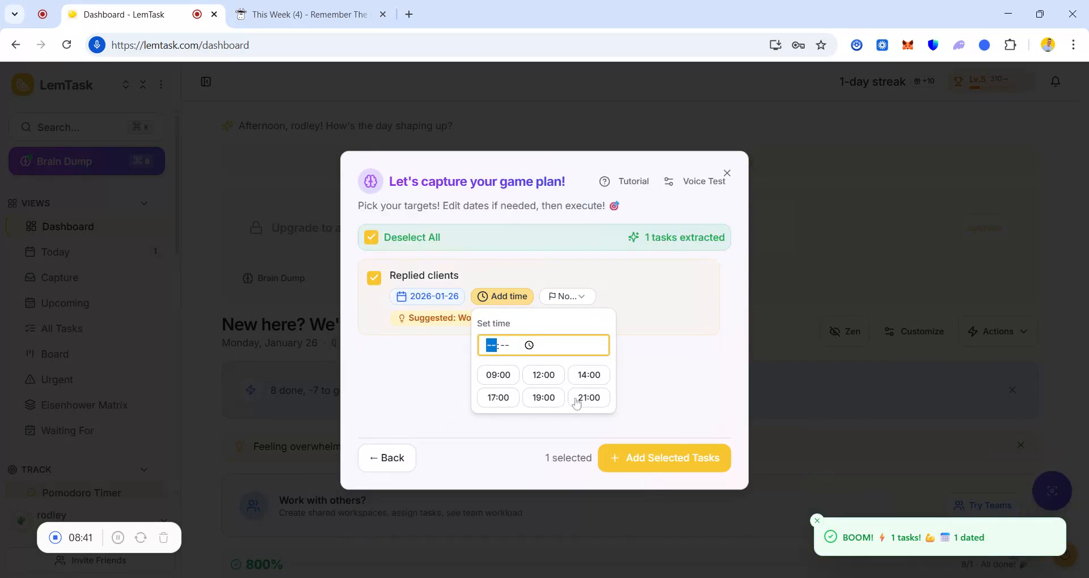
type("444")
left_click(492, 346)
type("1")
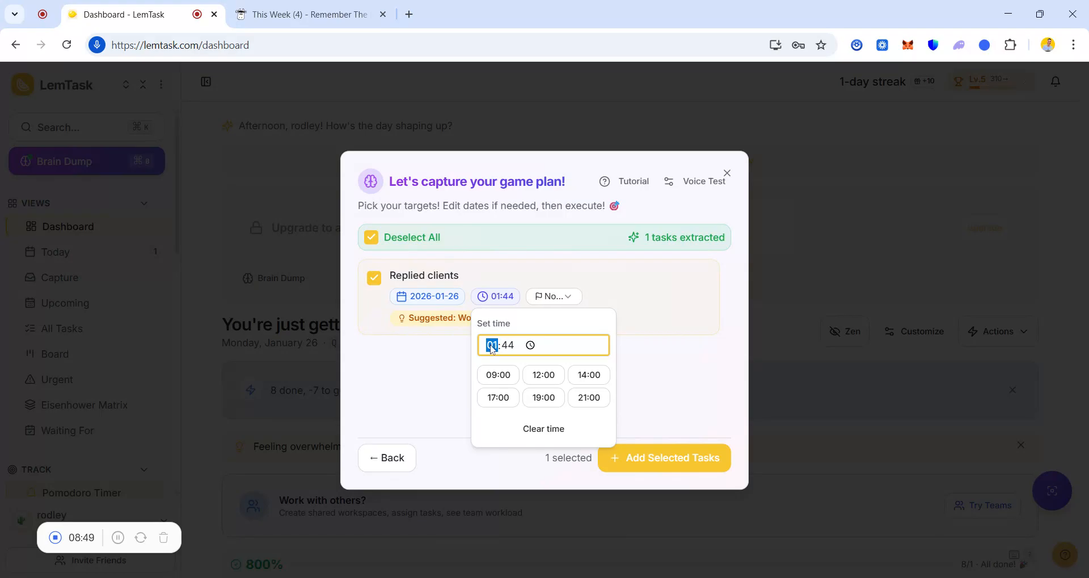
type("4")
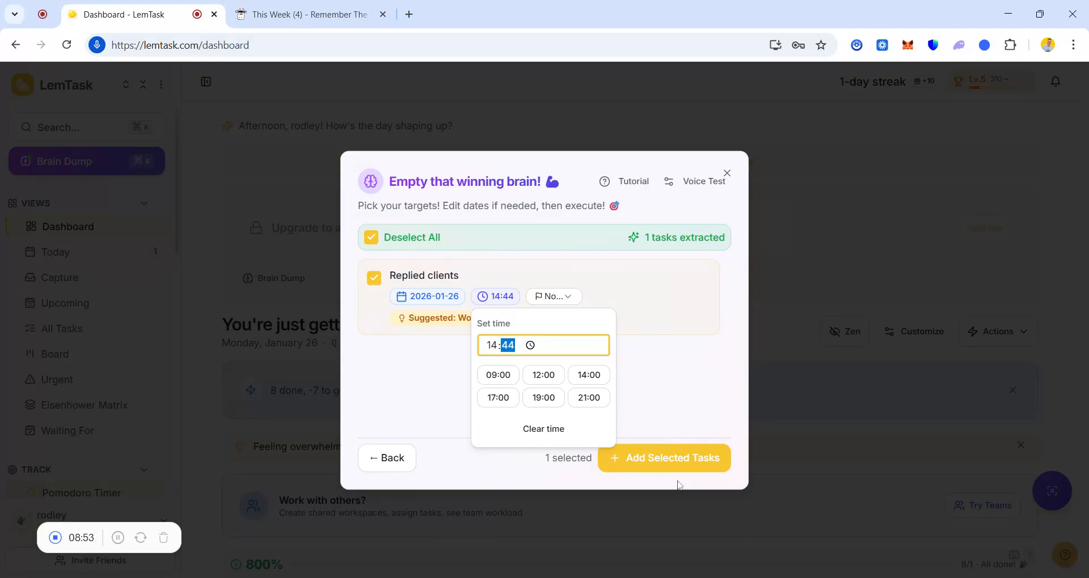
left_click(670, 459)
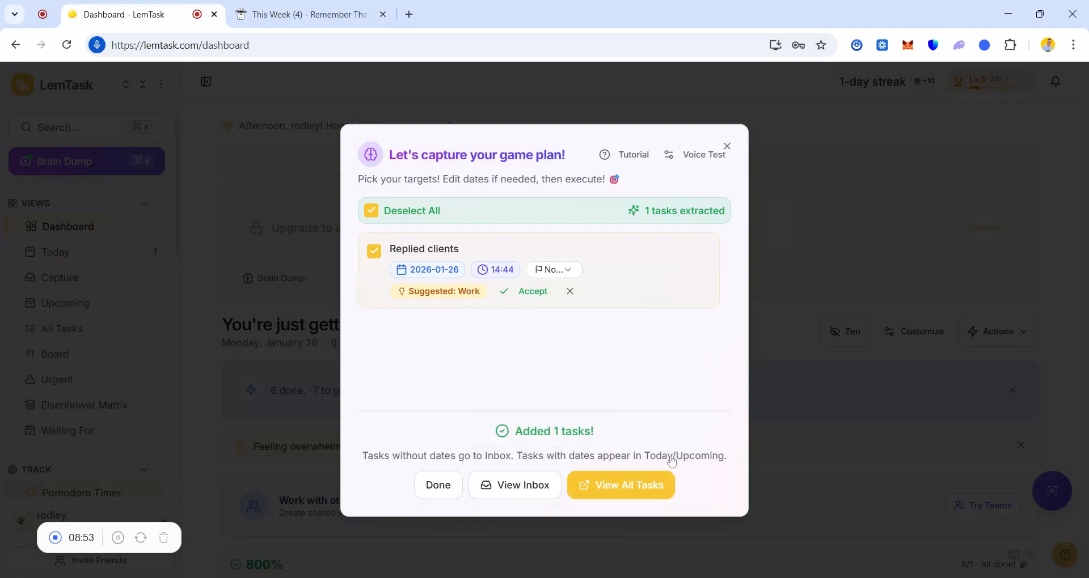
Set the priority of the extracted "Replied clients" task to Medium and close Brain Dump
left_click(567, 271)
left_click(563, 341)
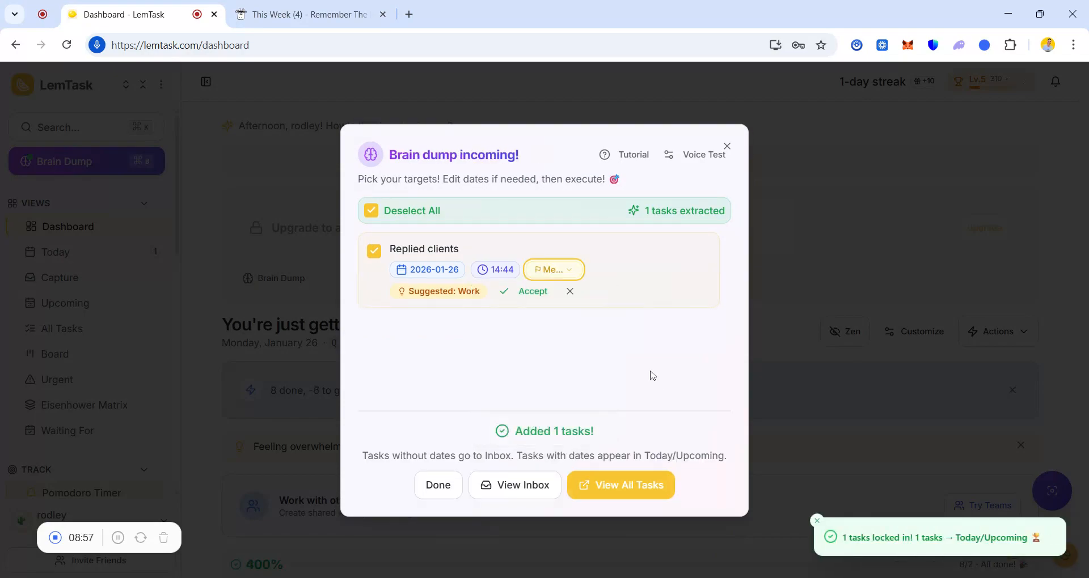
left_click(726, 147)
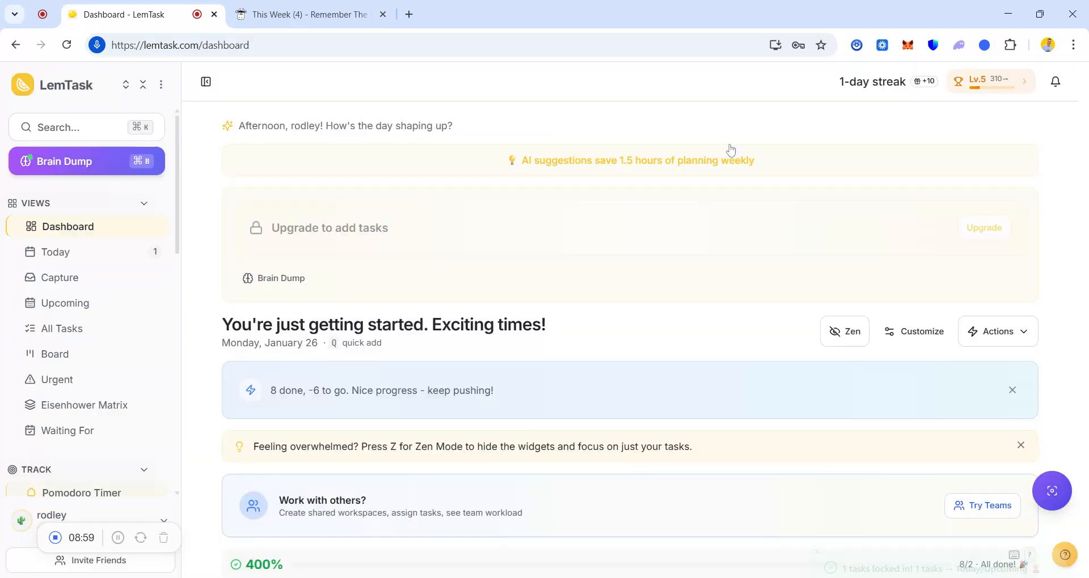
Open the Today view and review its Smart Daily Plan and the task list below it
left_click(125, 262)
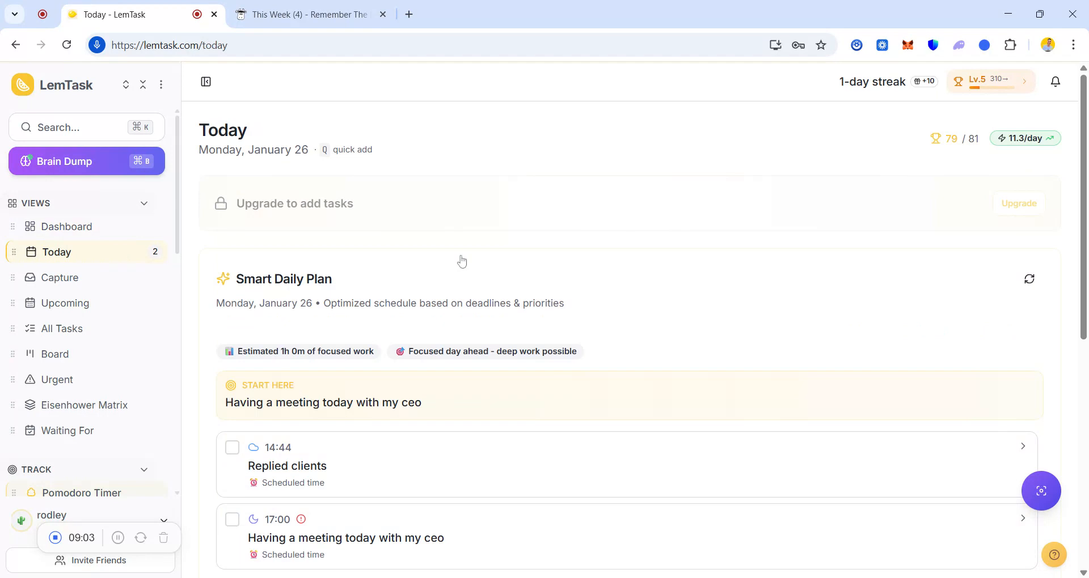
left_click_drag(1083, 200, 1086, 460)
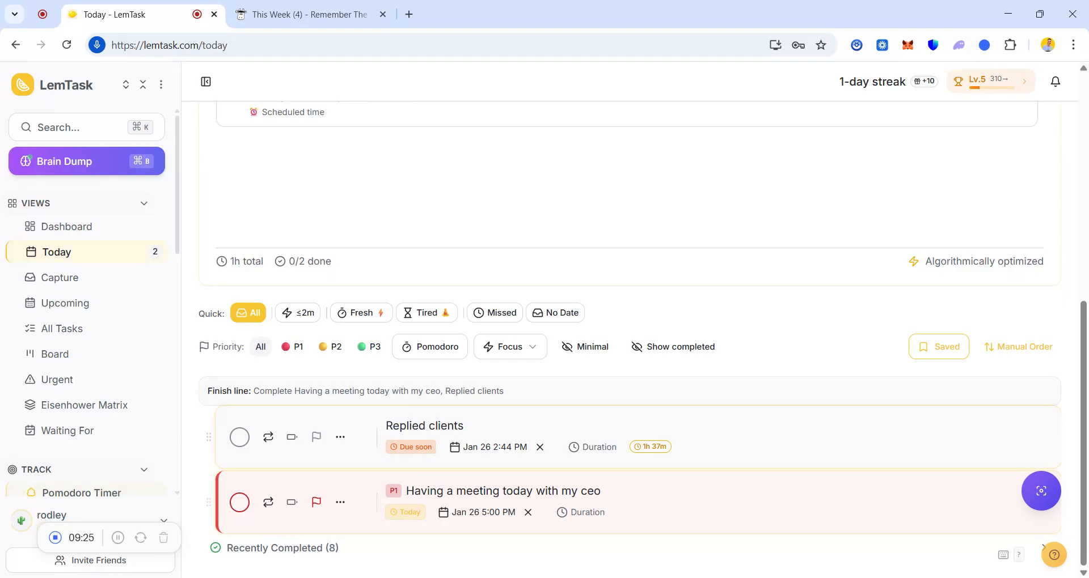
Open the Pomodoro Timer and associate the "Replied clients" task with the focus session
left_click(115, 498)
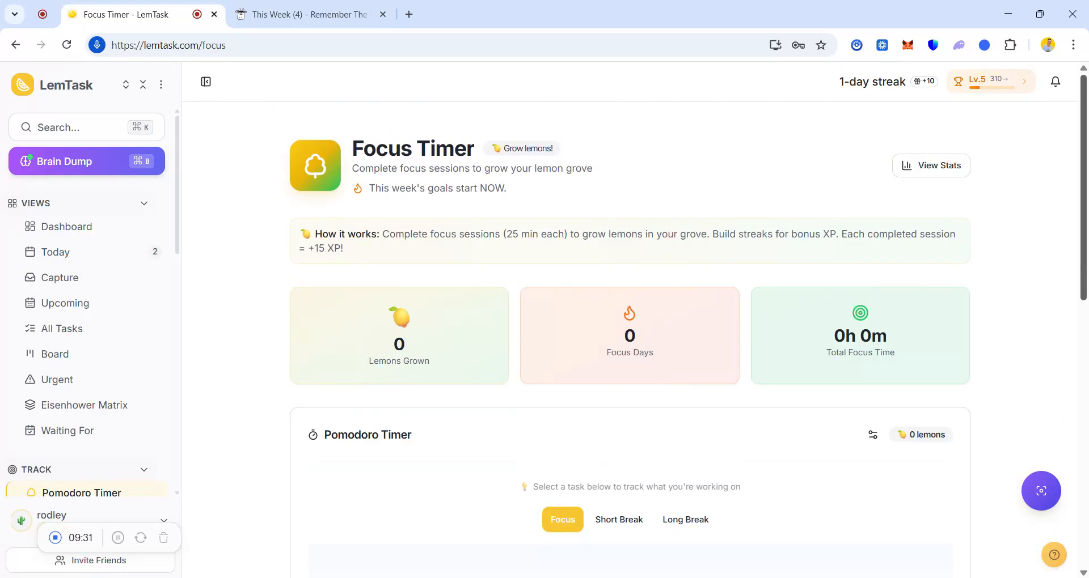
left_click_drag(1084, 214, 1061, 367)
scroll(1060, 368, "down", 2)
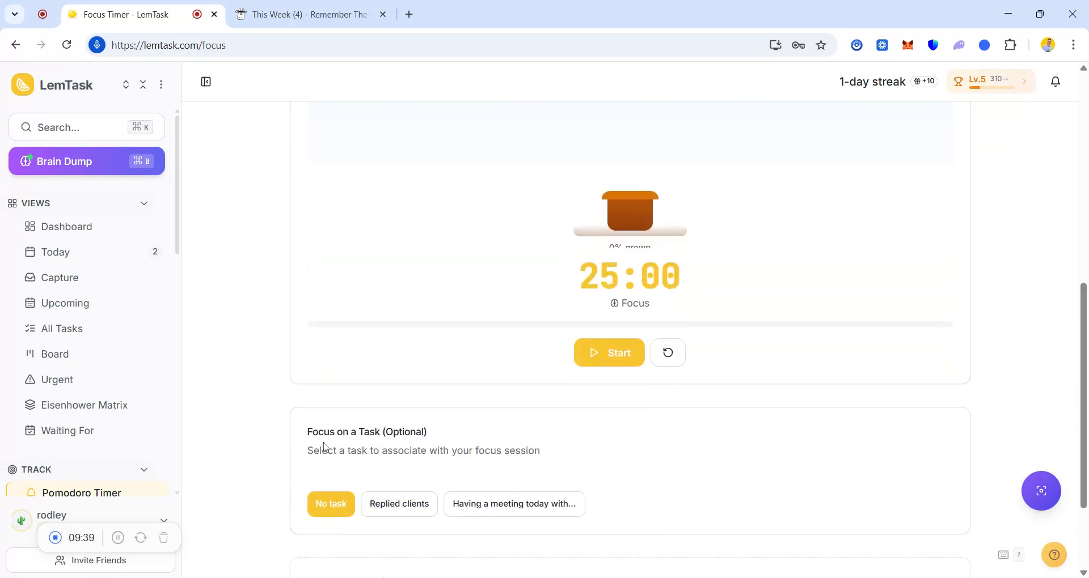
left_click_drag(1084, 385, 1083, 404)
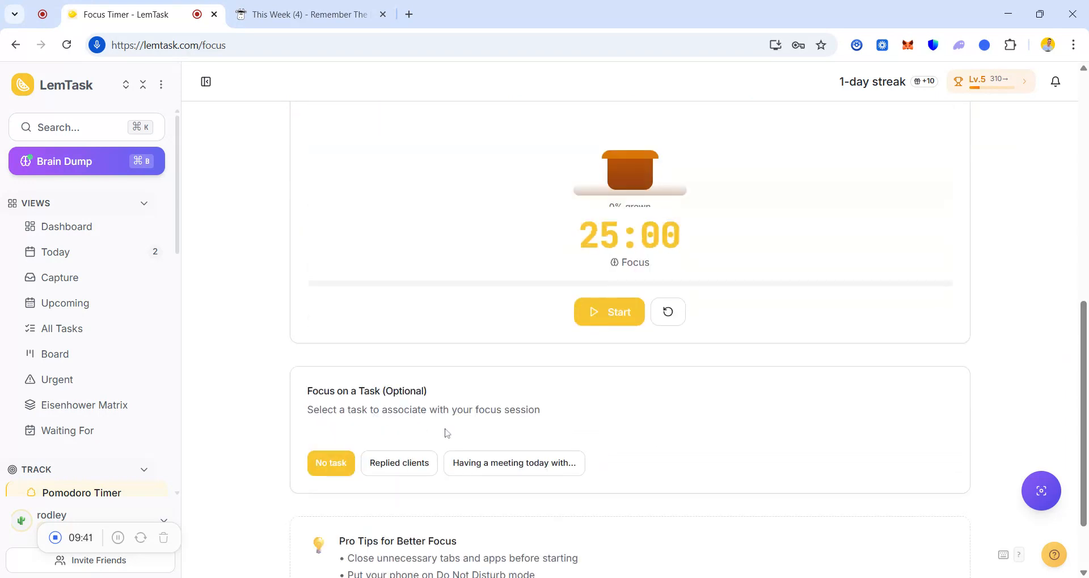
left_click(401, 470)
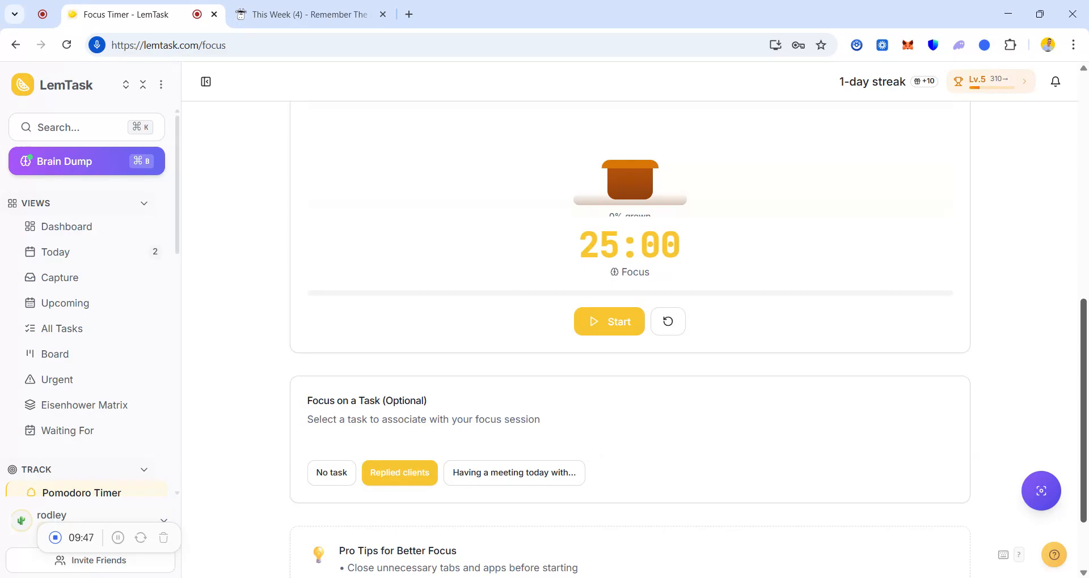
Preview the Pomodoro Timer's Short Break mode and return it to Focus mode
scroll(629, 340, "up", 1)
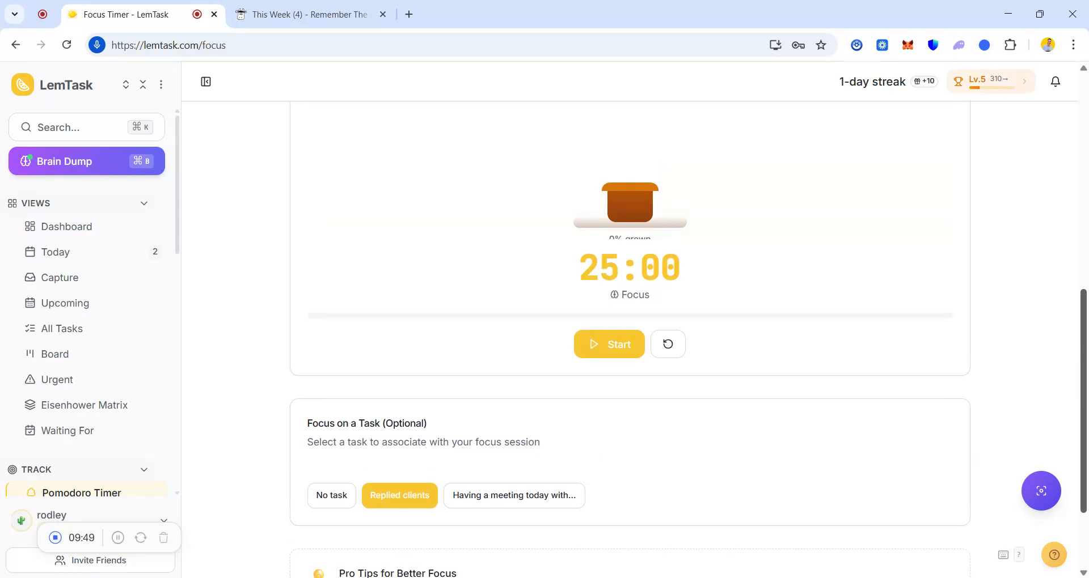
scroll(630, 340, "up", 2)
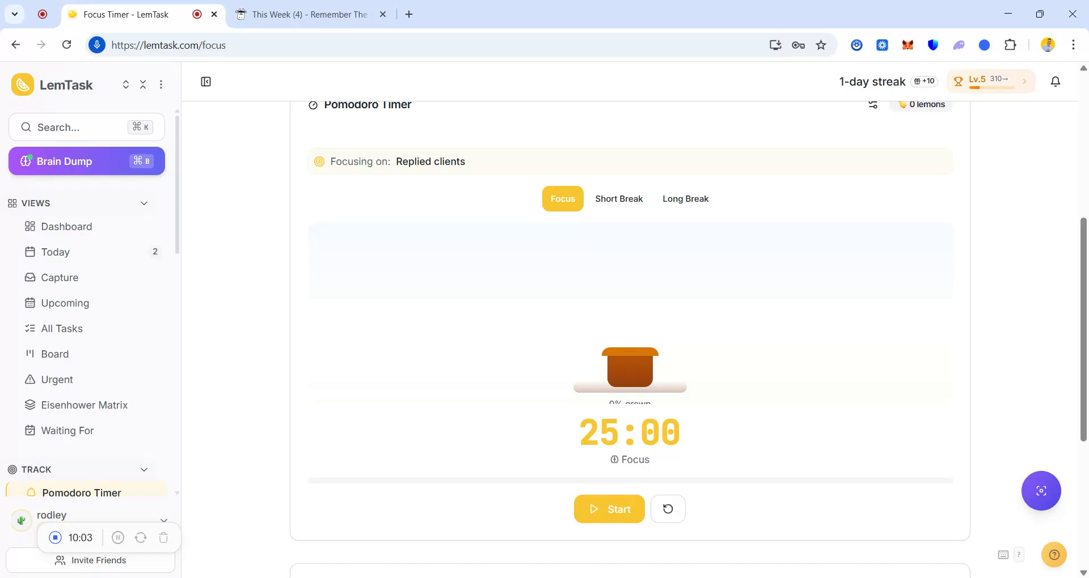
left_click(603, 203)
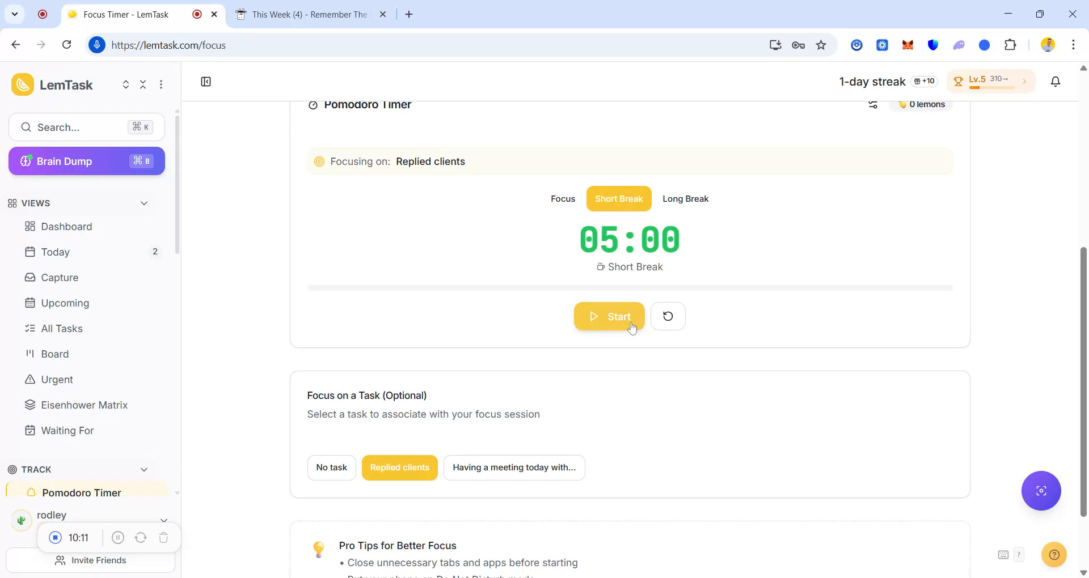
left_click(562, 204)
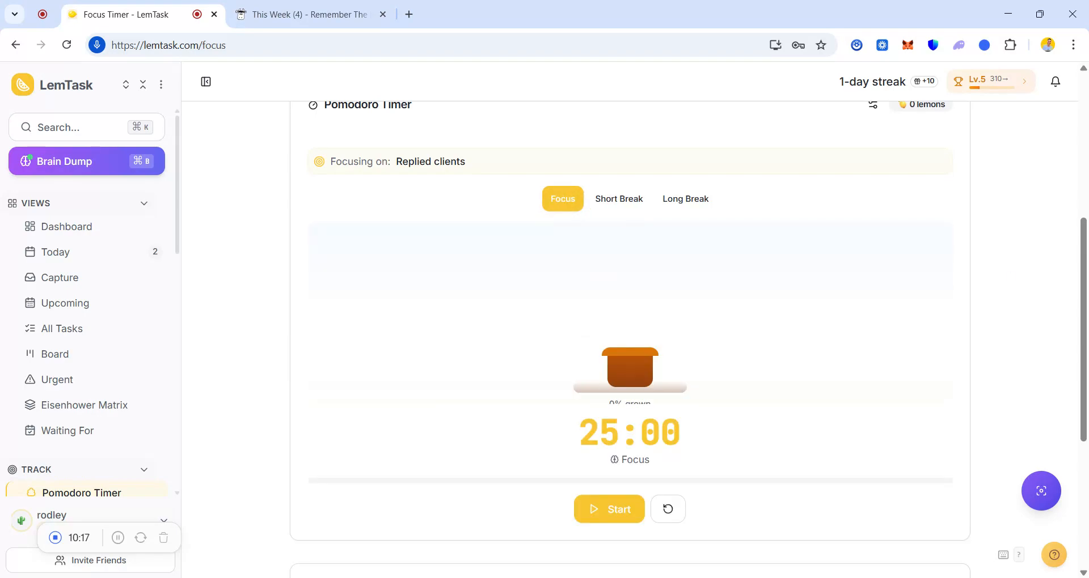
Return to the start of the Focus Timer page and switch to the This Week list in Remember The Milk
left_click_drag(1084, 270, 923, 92)
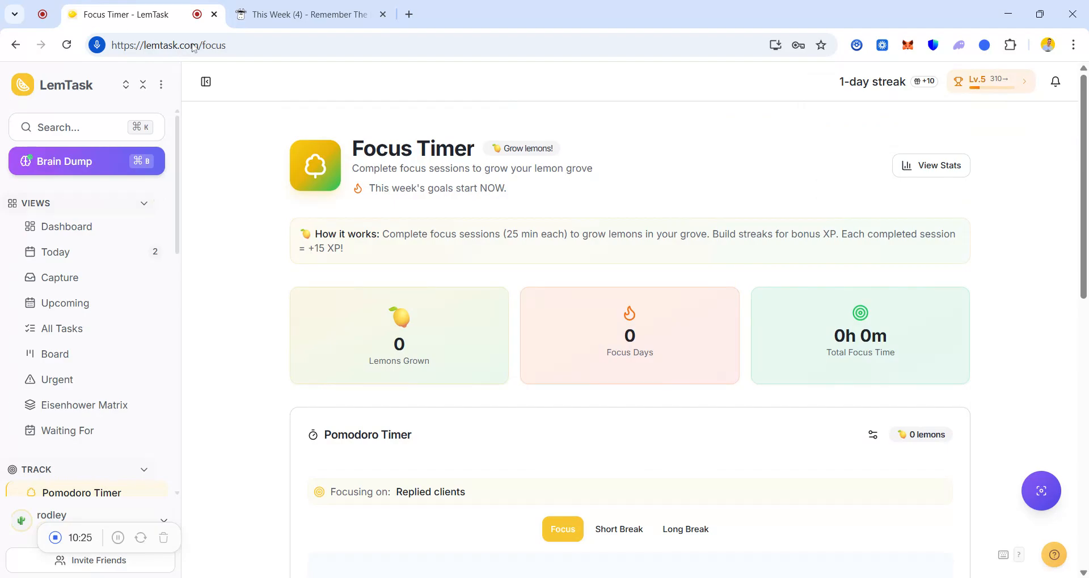
left_click(302, 17)
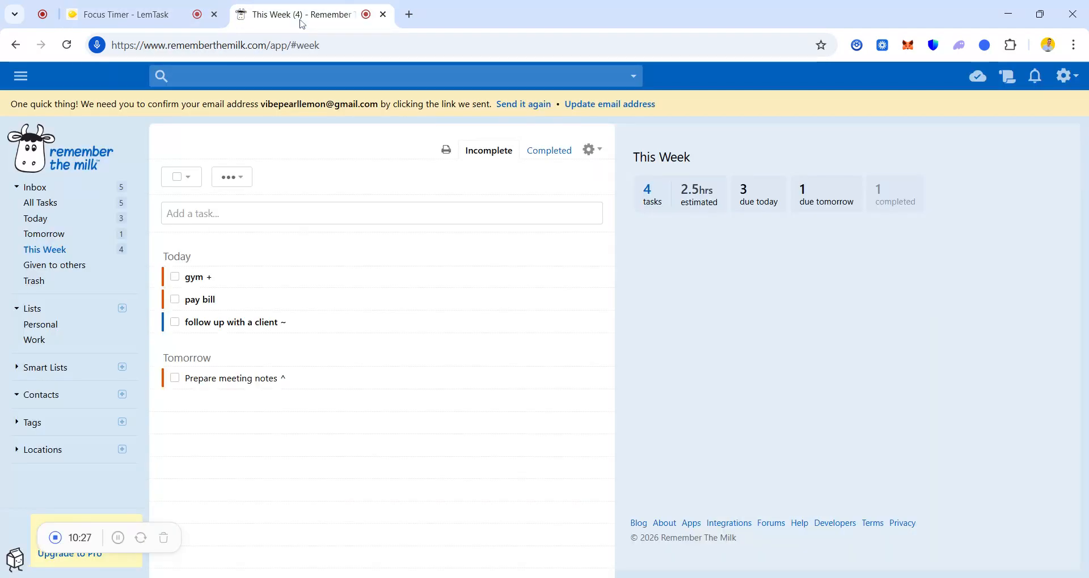